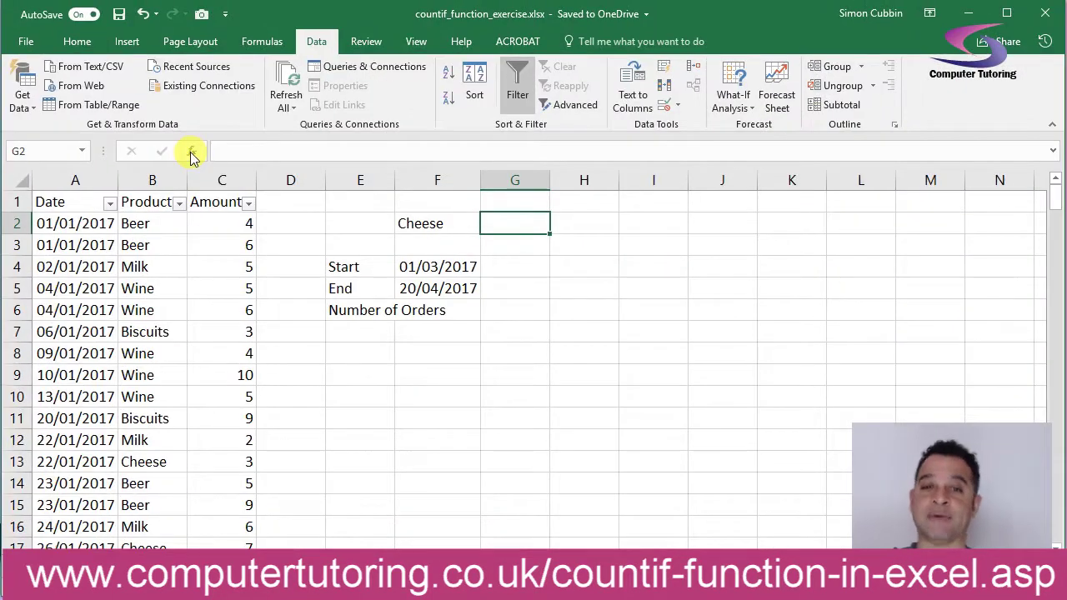
# Search Insert Function for 'Countif' and open COUNTIF's Function Arguments for cell G2.
pyautogui.click(191, 153)
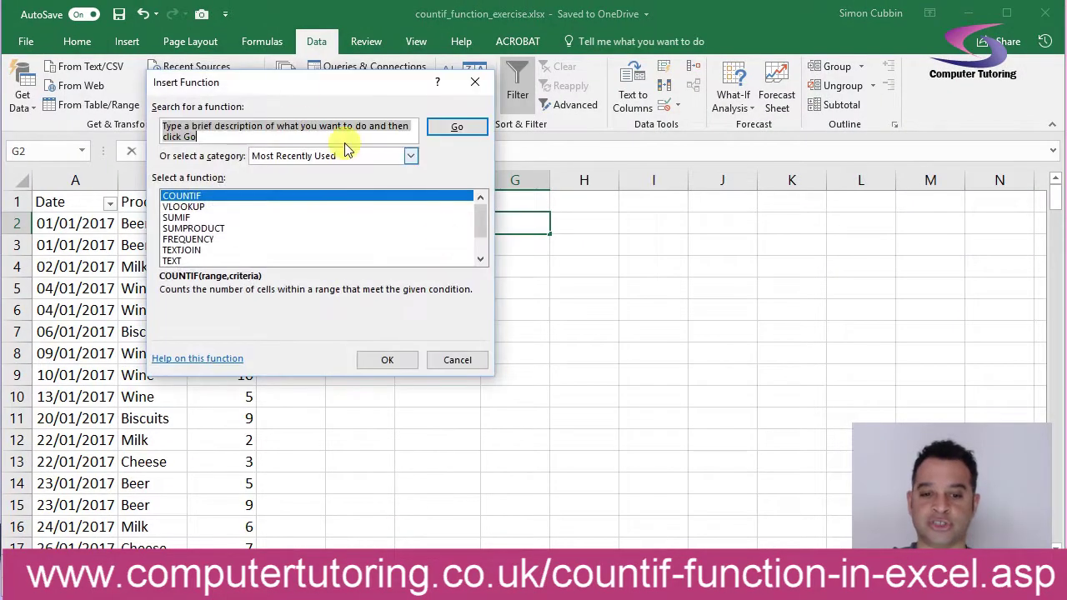
pyautogui.moveTo(414, 98); pyautogui.dragTo(472, 127)
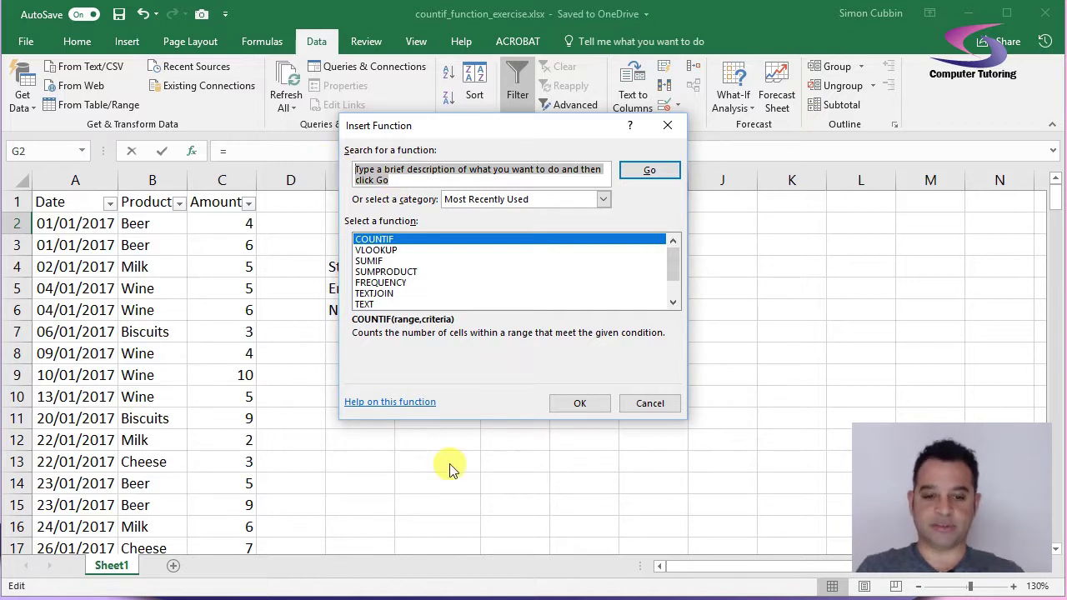
pyautogui.write('Countif')
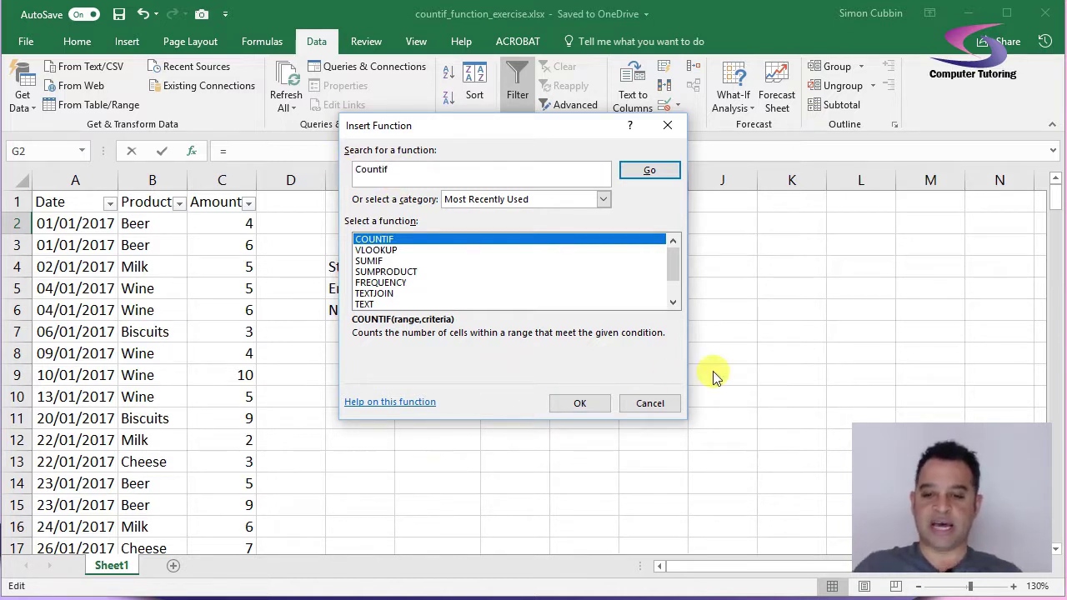
pyautogui.click(652, 170)
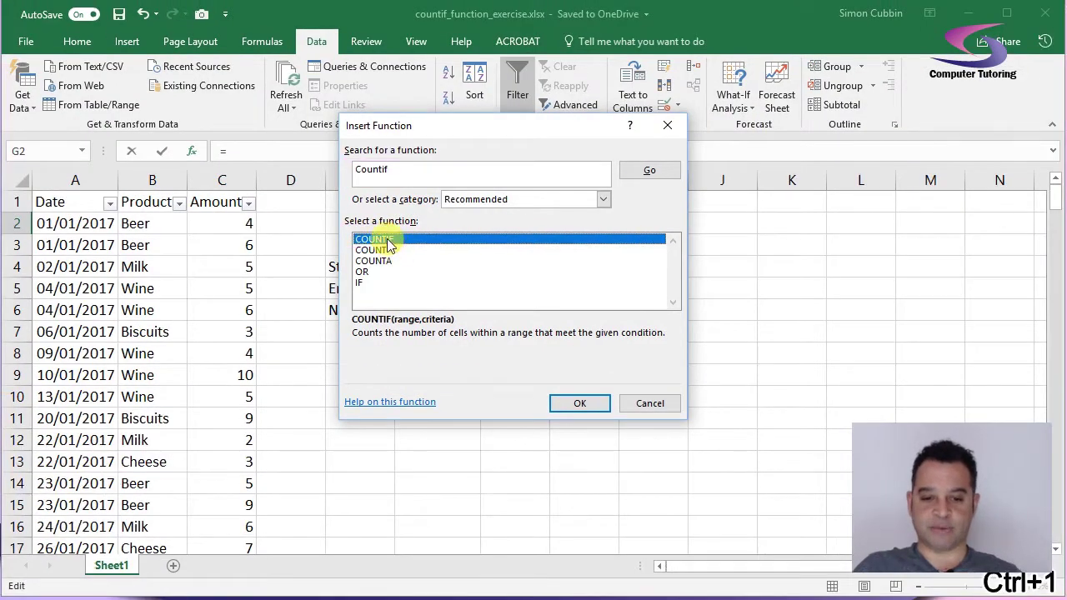
pyautogui.doubleClick(379, 224)
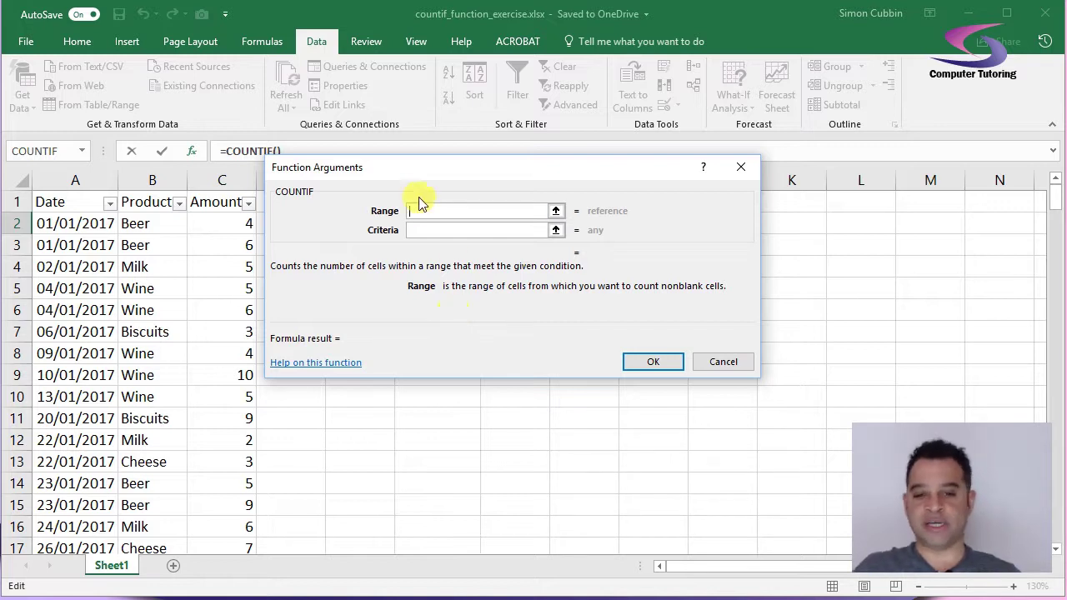
# Fill COUNTIF with Range B:B and Criteria F2, previewing 41 Cheese orders.
pyautogui.moveTo(409, 174); pyautogui.dragTo(525, 170)
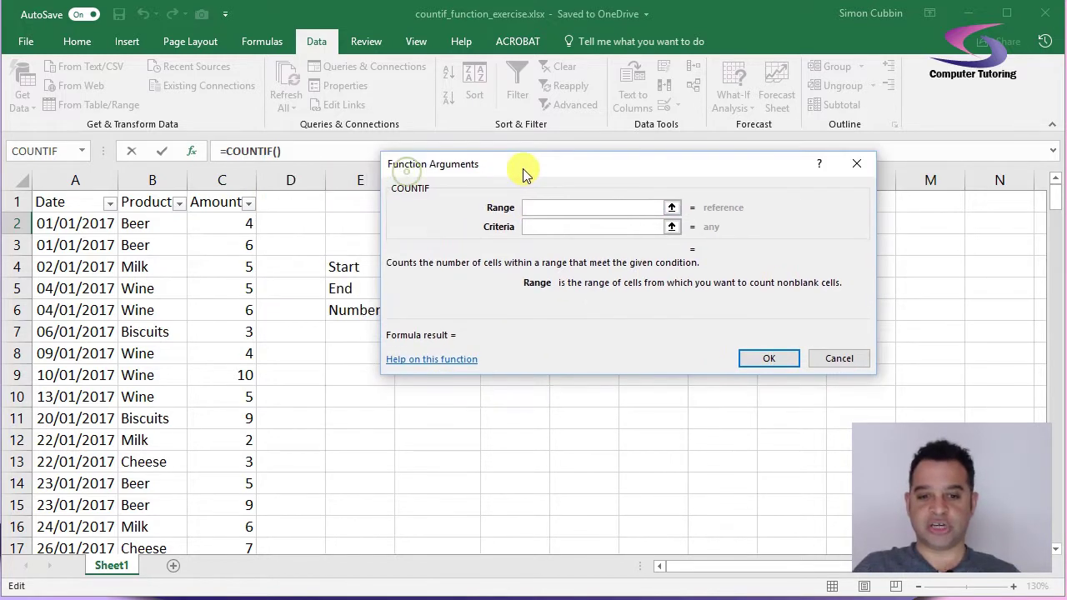
pyautogui.click(151, 180)
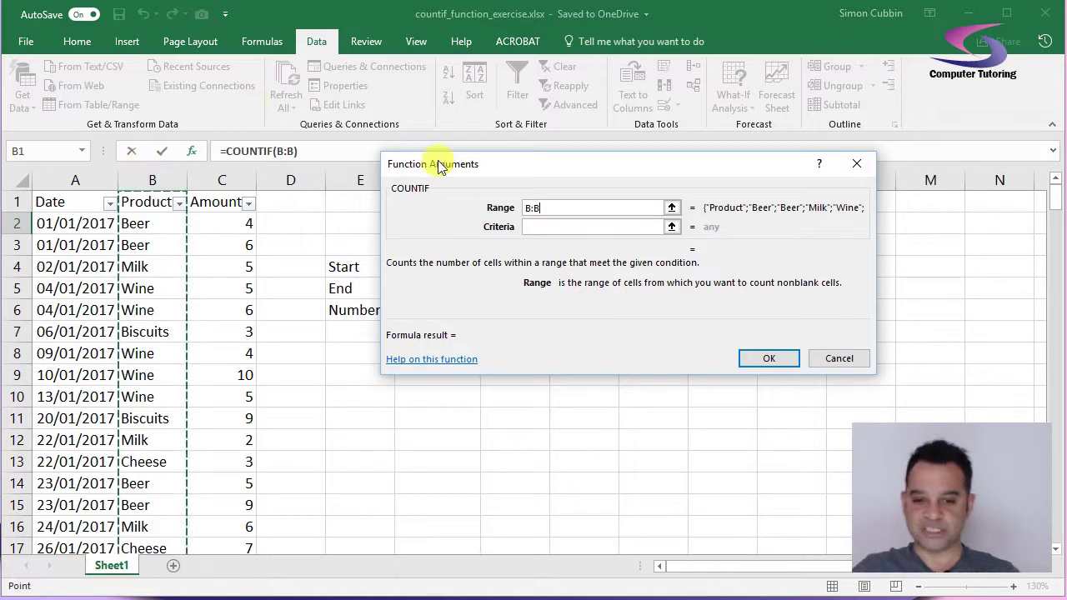
pyautogui.moveTo(525, 166); pyautogui.dragTo(420, 336)
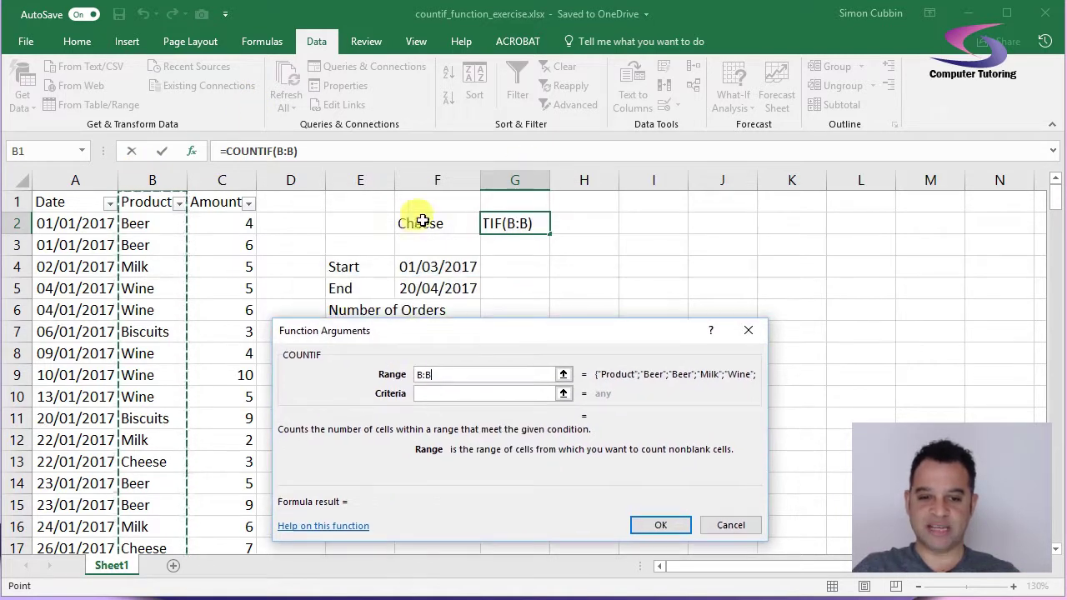
pyautogui.click(424, 393)
pyautogui.click(426, 224)
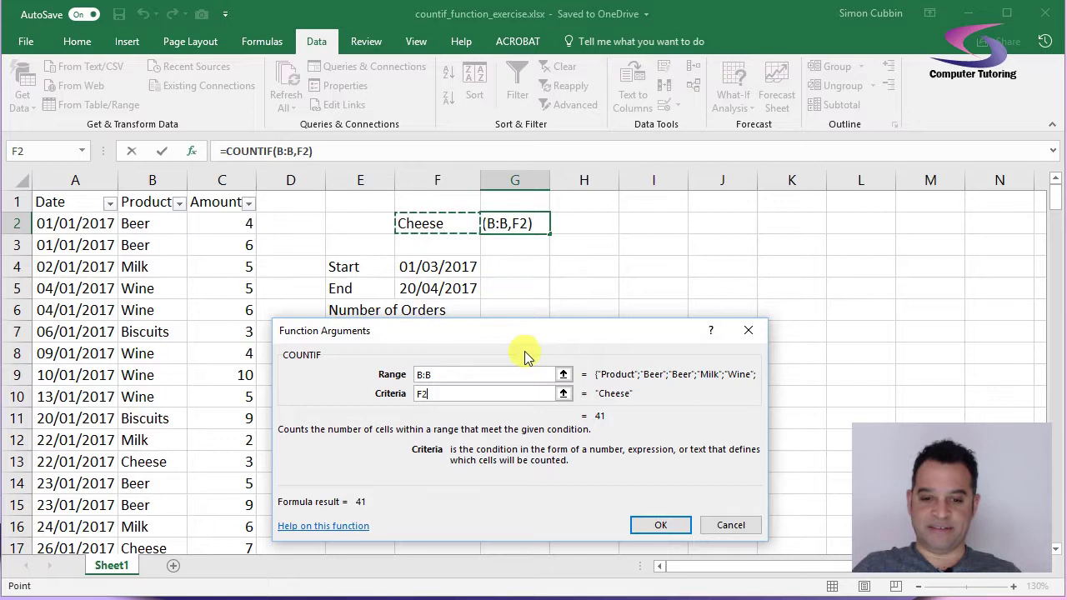
pyautogui.moveTo(527, 332); pyautogui.dragTo(377, 102)
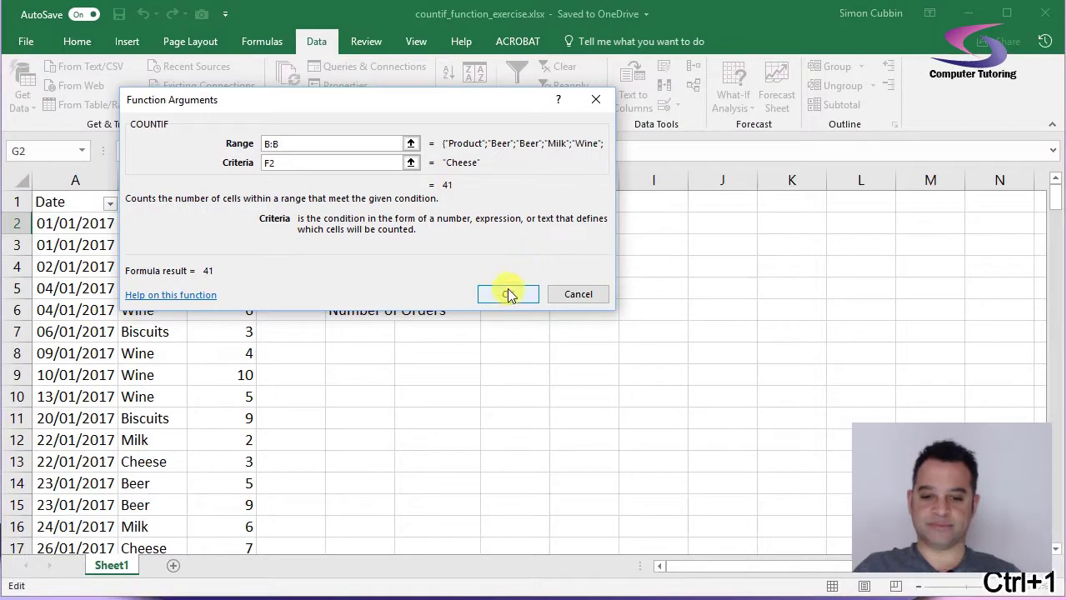
# Confirm the COUNTIF formula in G2, then change the product in F2 to Beer.
pyautogui.click(568, 416)
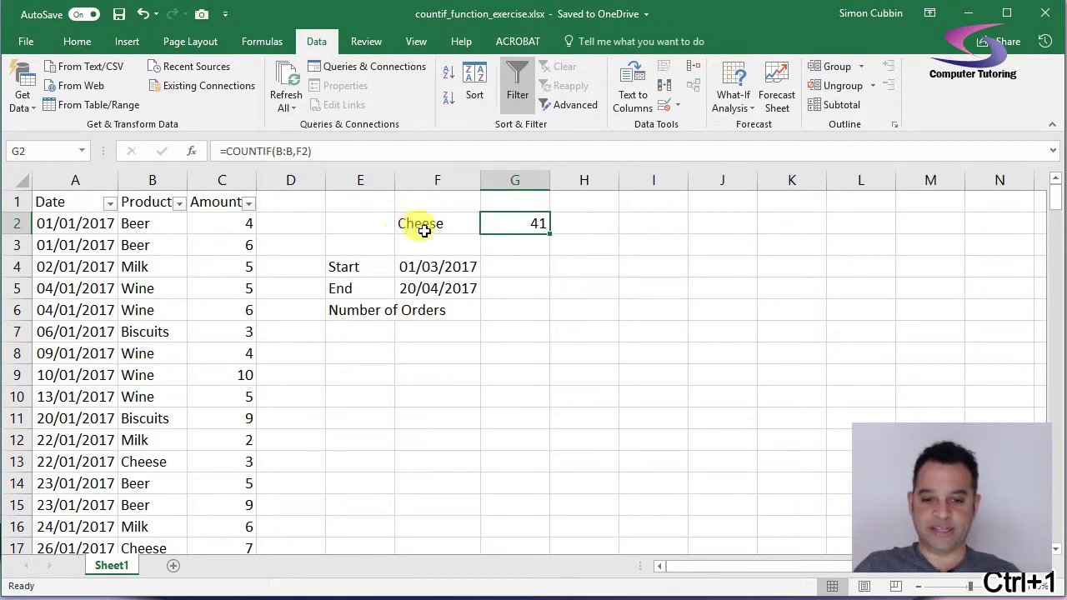
pyautogui.click(433, 224)
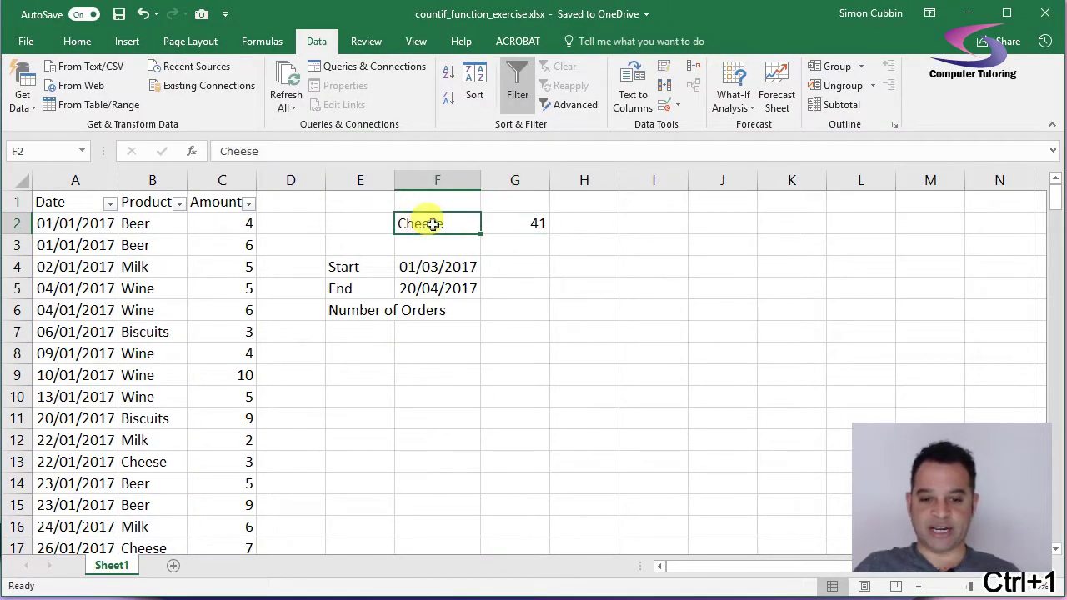
pyautogui.write('Beer')
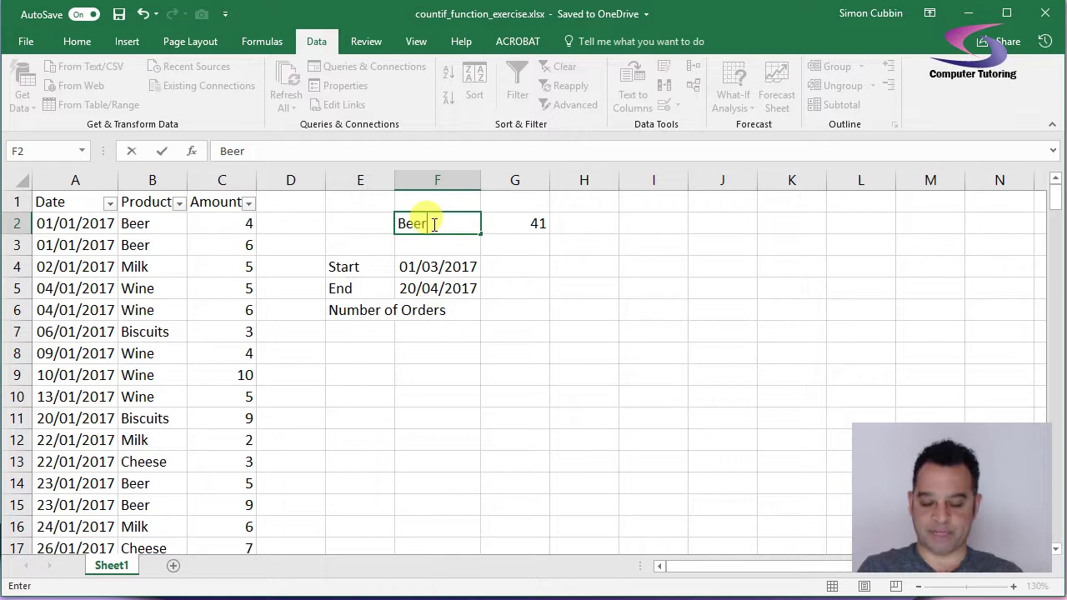
pyautogui.press('Return')
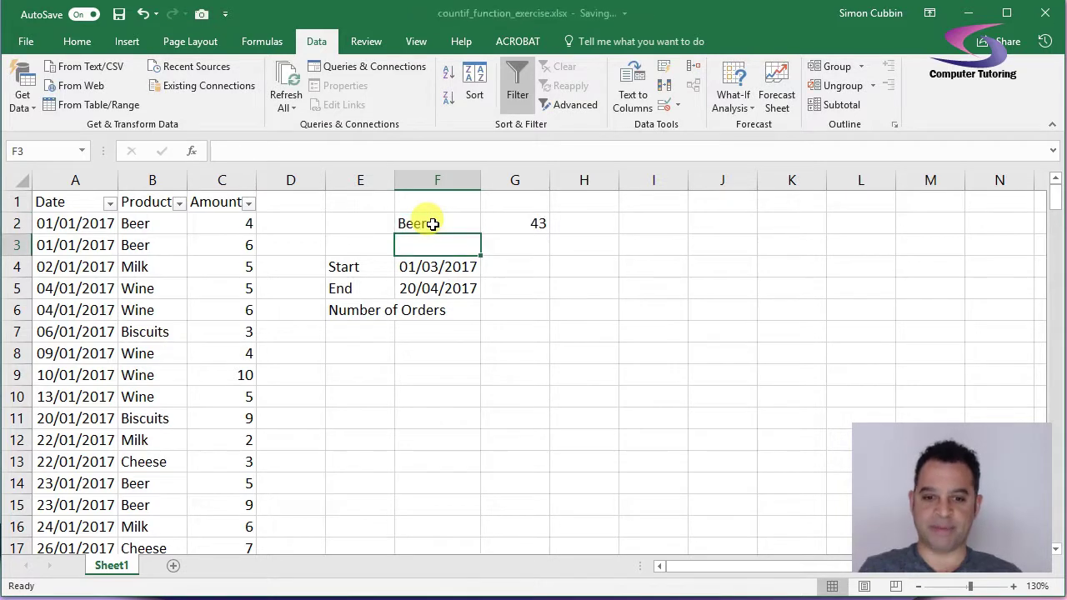
pyautogui.click(522, 221)
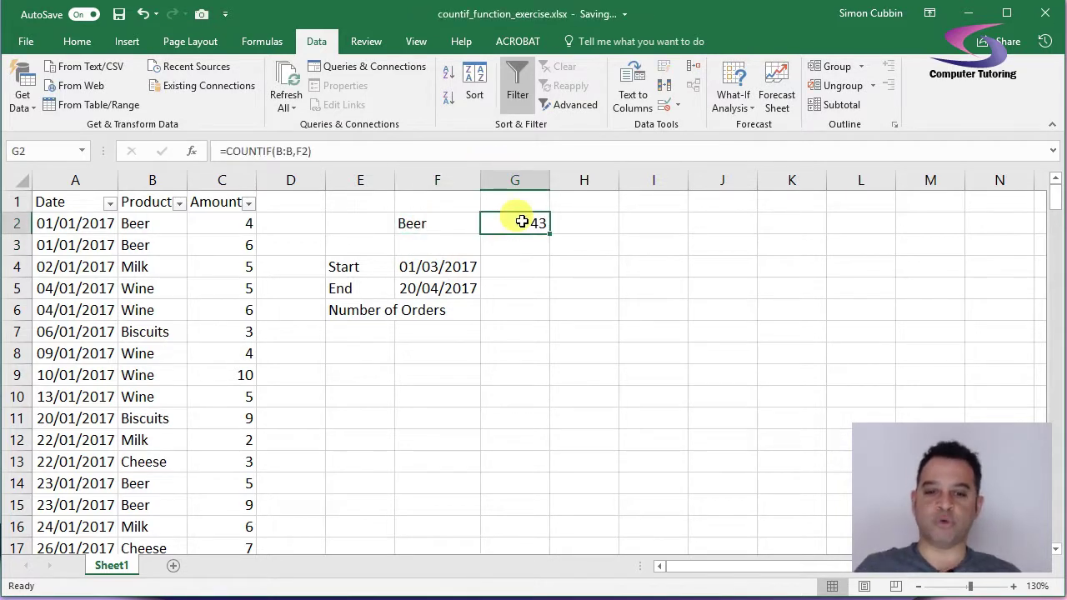
# Change F2 to Biscuits (44), then to Milk, so G2 counts 43.
pyautogui.click(458, 221)
pyautogui.write('Biscuits')
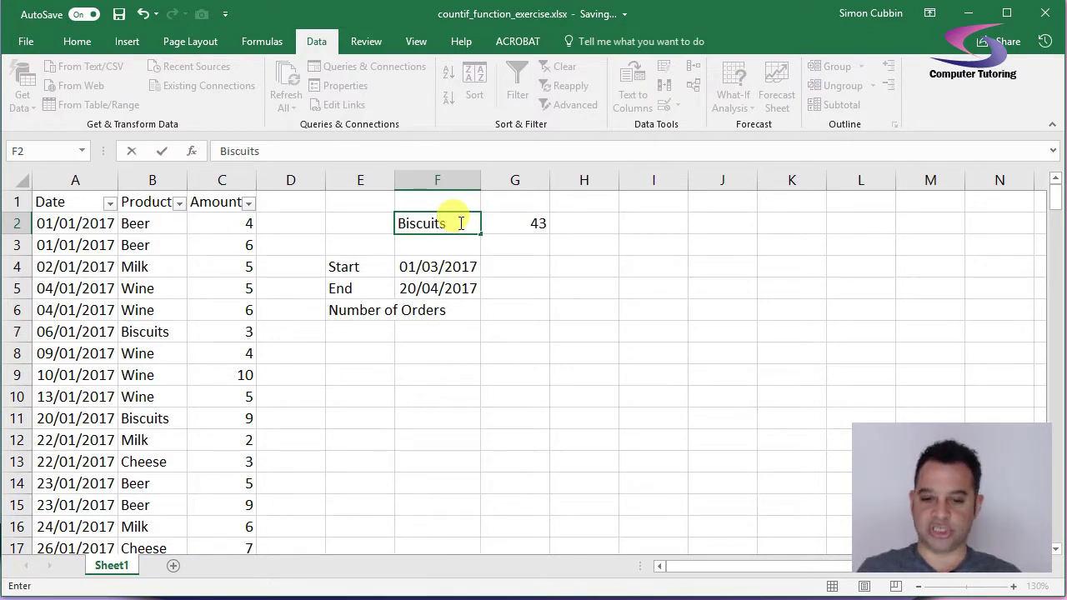
pyautogui.press('Return')
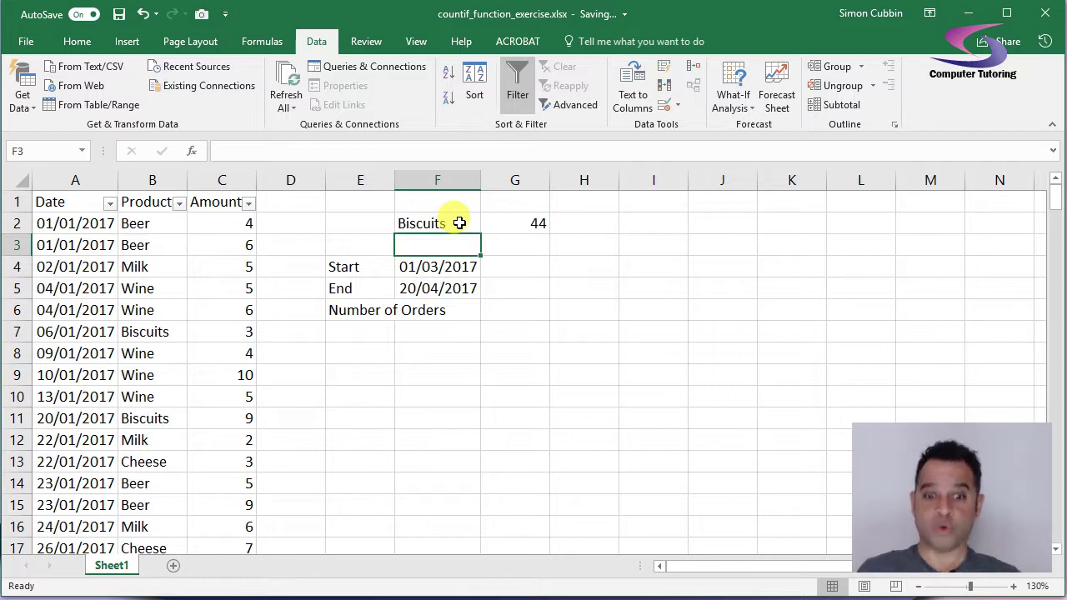
pyautogui.click(459, 224)
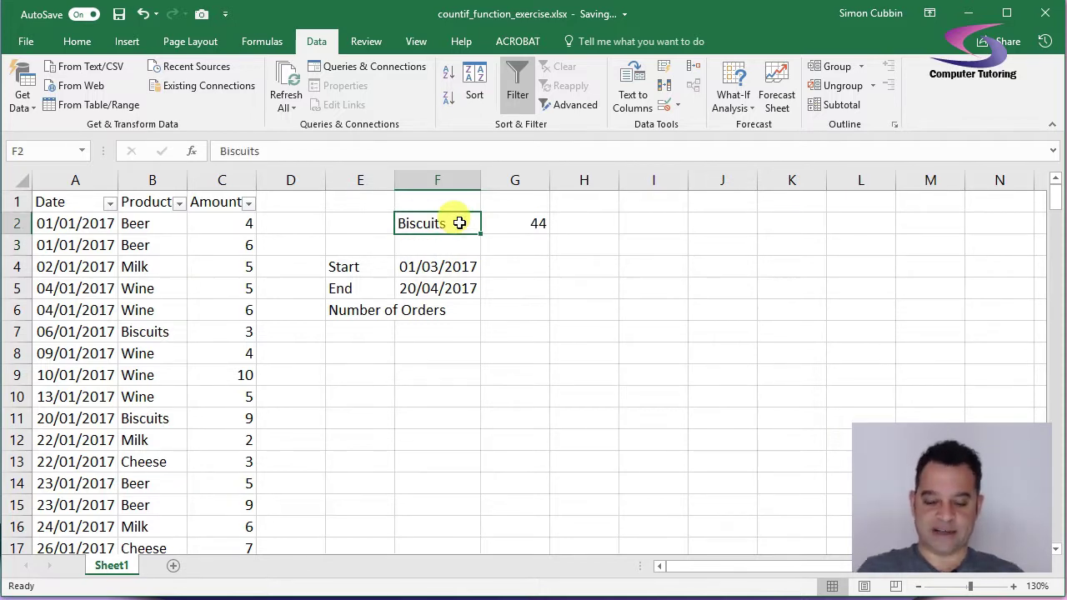
pyautogui.write('Milk')
pyautogui.press('Return')
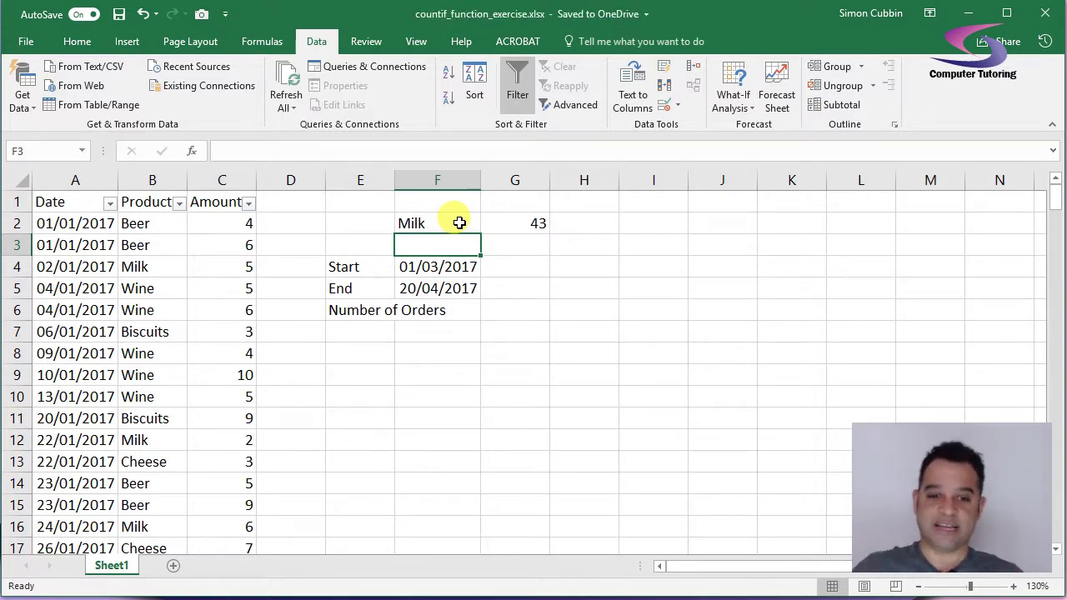
# Enter =countif(A:A,"<"&F4) in G4, counting 30 orders before 01/03/2017.
pyautogui.click(442, 288)
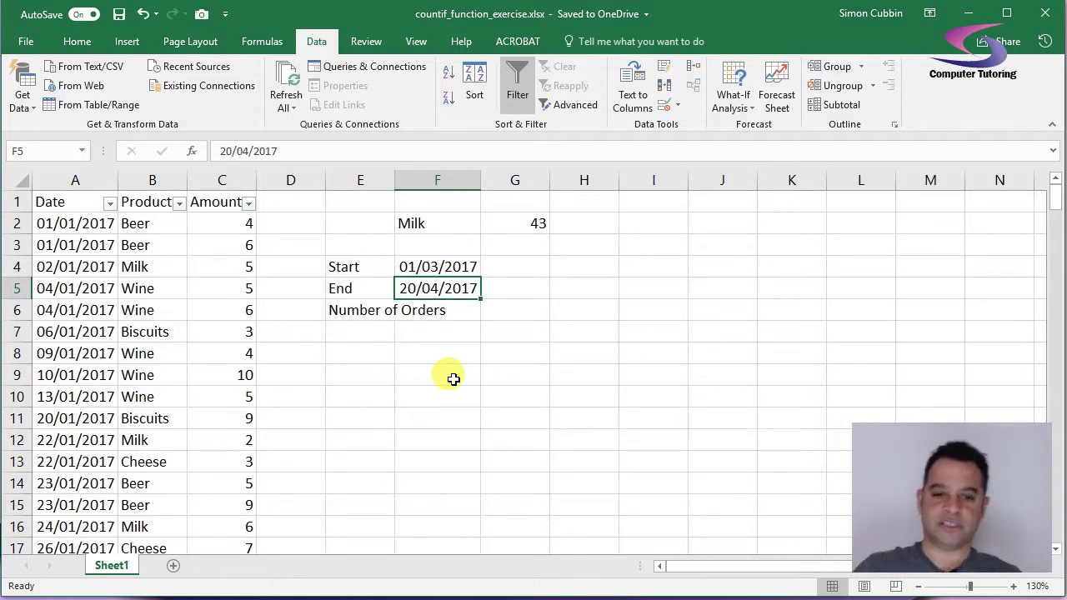
pyautogui.click(518, 265)
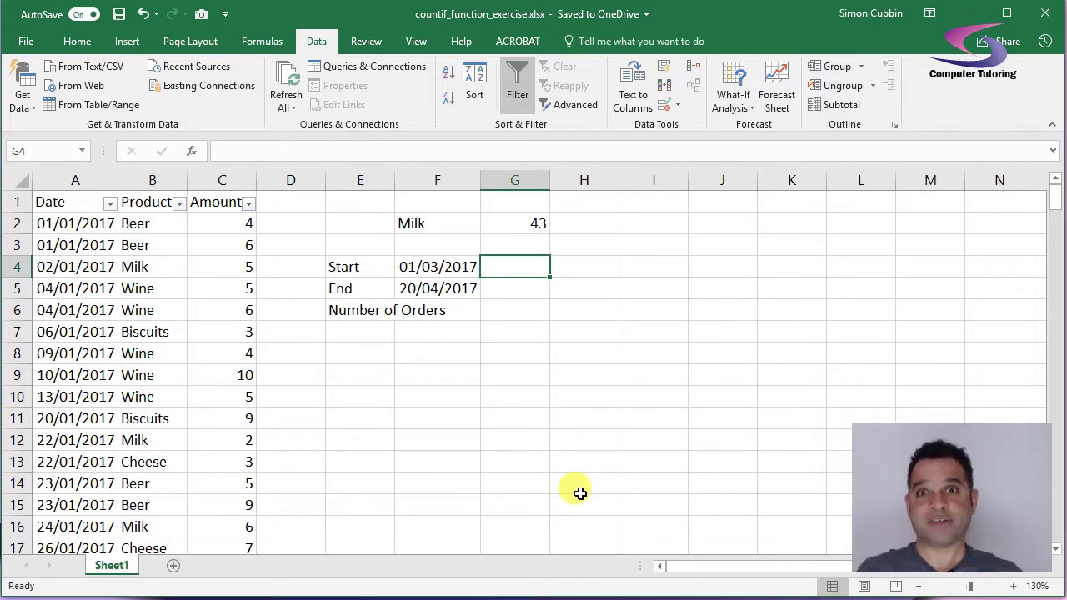
pyautogui.write('=')
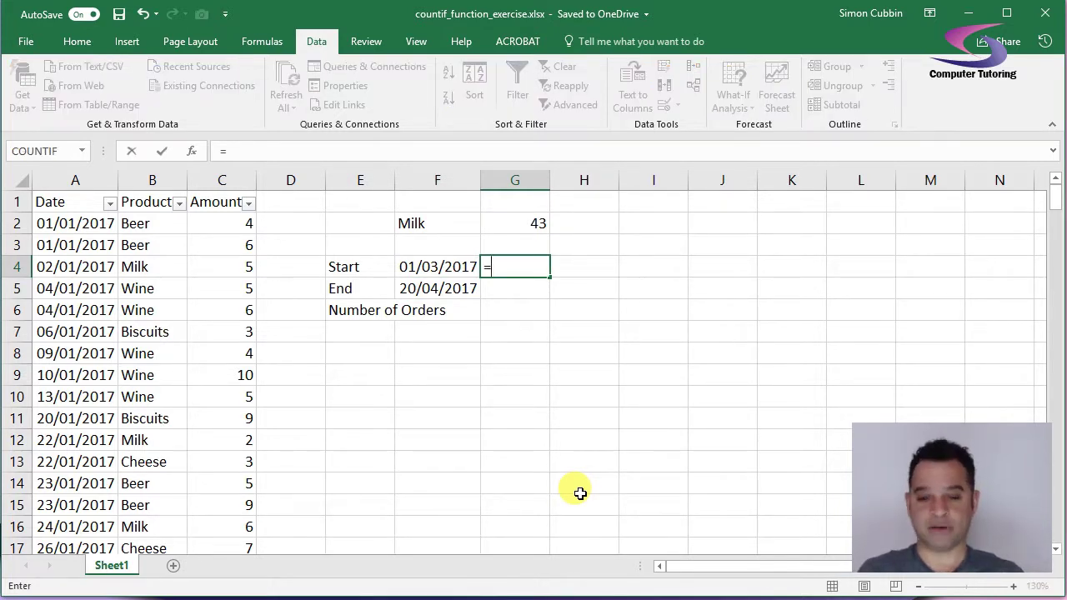
pyautogui.write('counti')
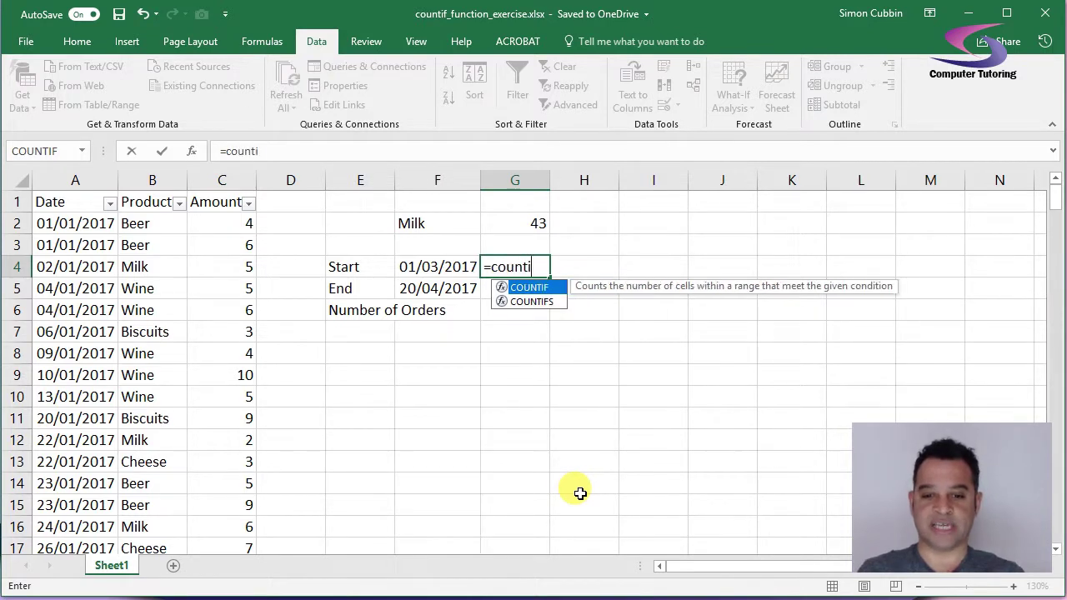
pyautogui.write('f(')
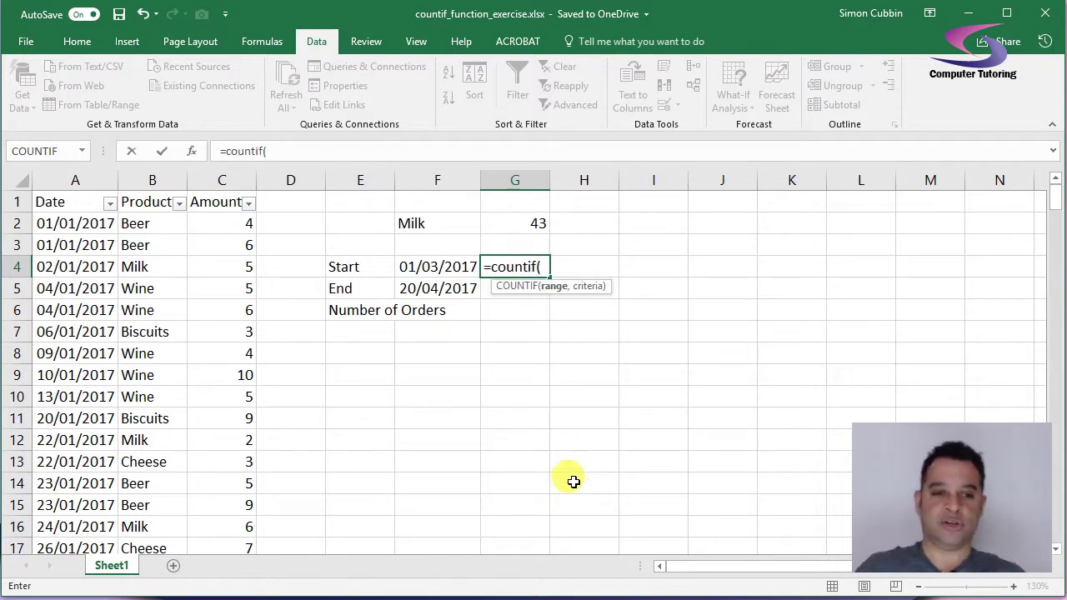
pyautogui.click(70, 175)
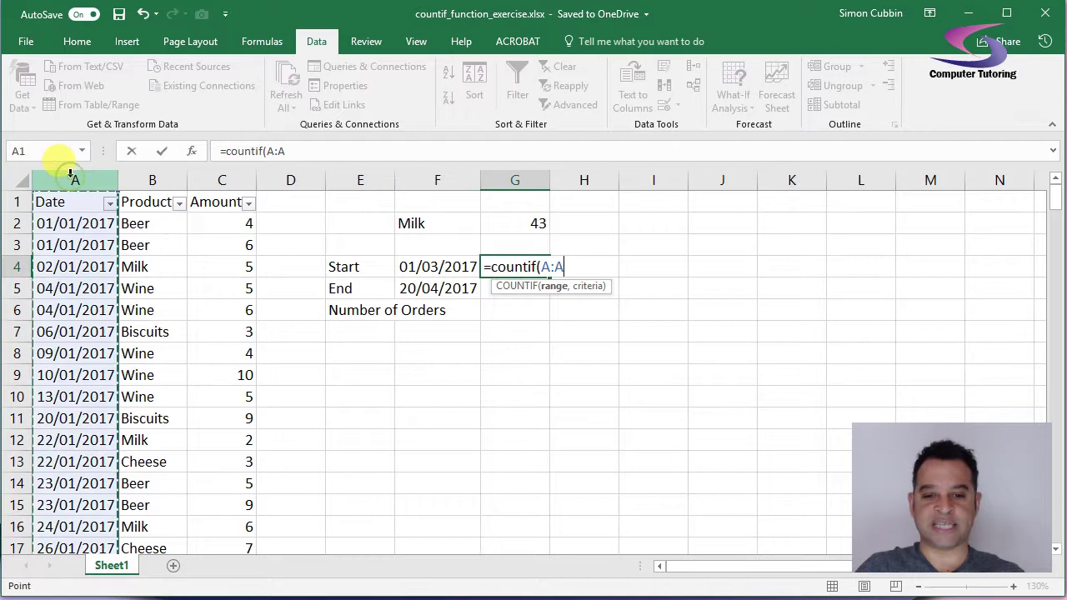
pyautogui.write(',')
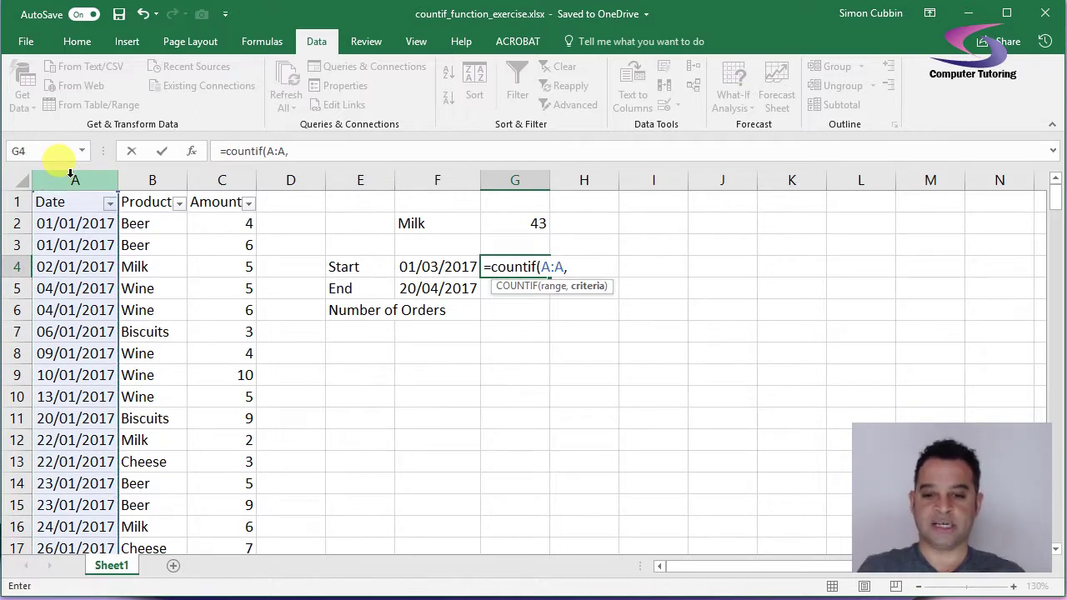
pyautogui.write('">')
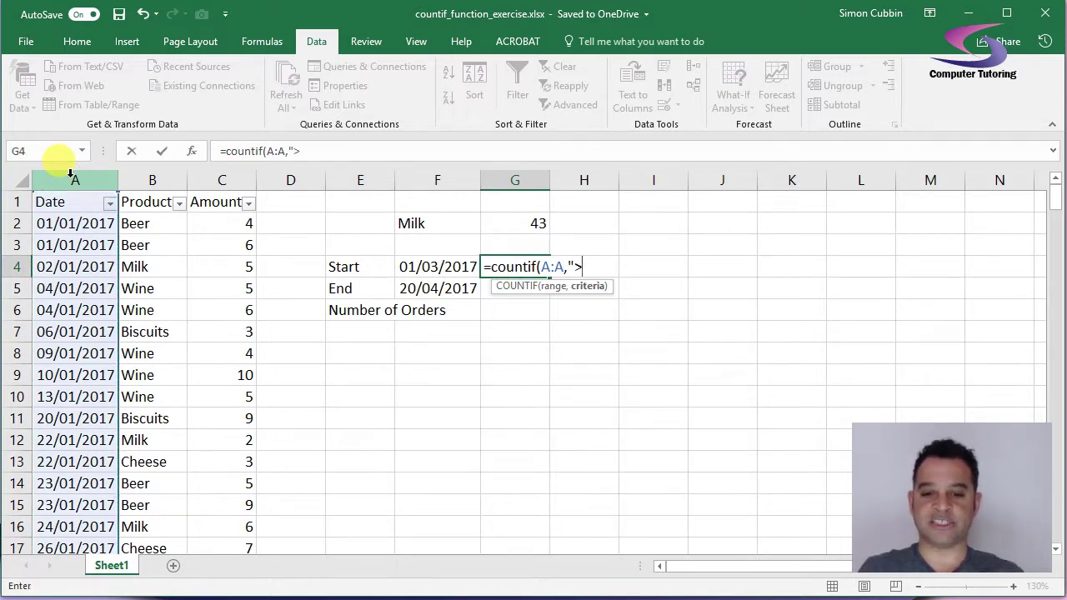
pyautogui.press('BackSpace')
pyautogui.write('<"')
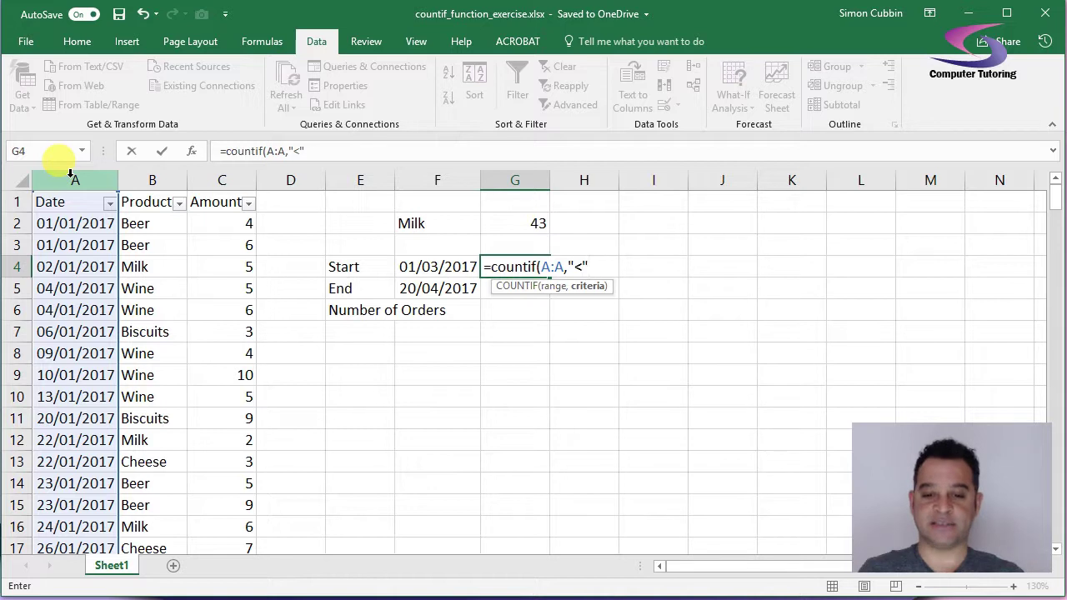
pyautogui.write(' &')
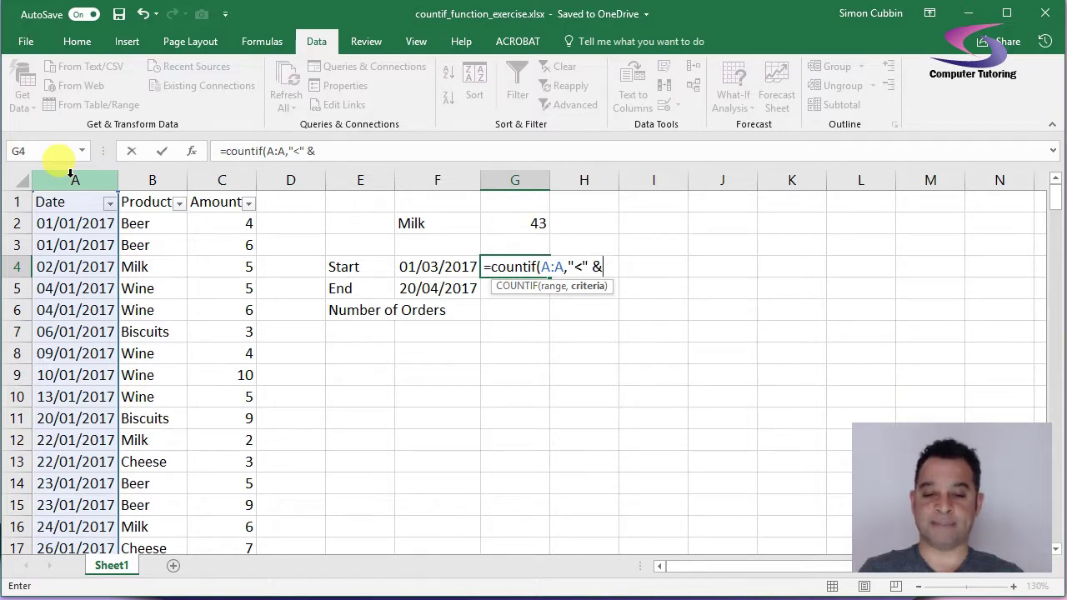
pyautogui.click(449, 268)
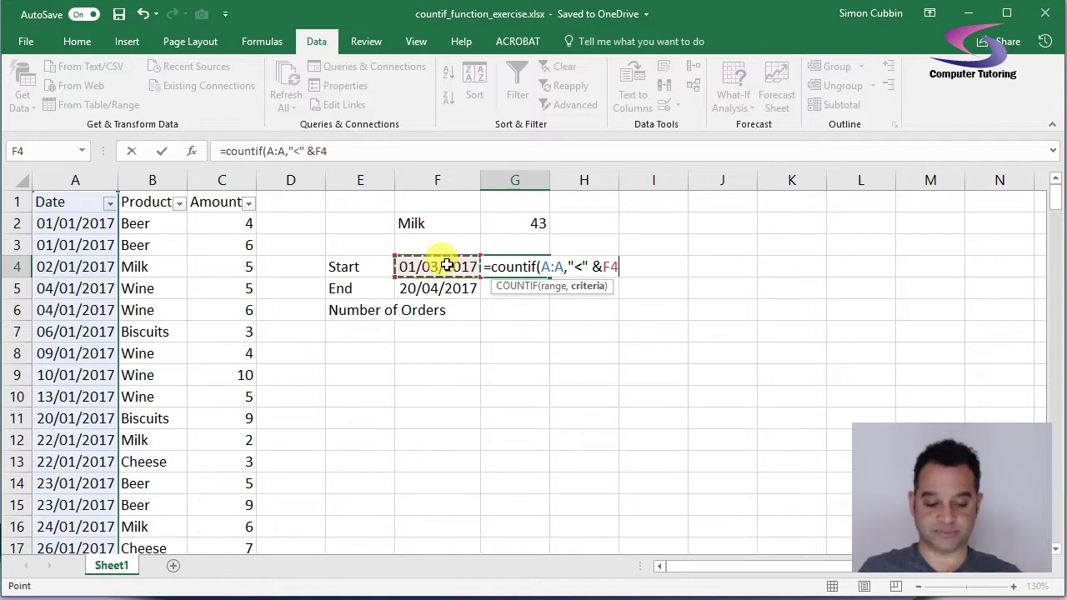
pyautogui.write(')')
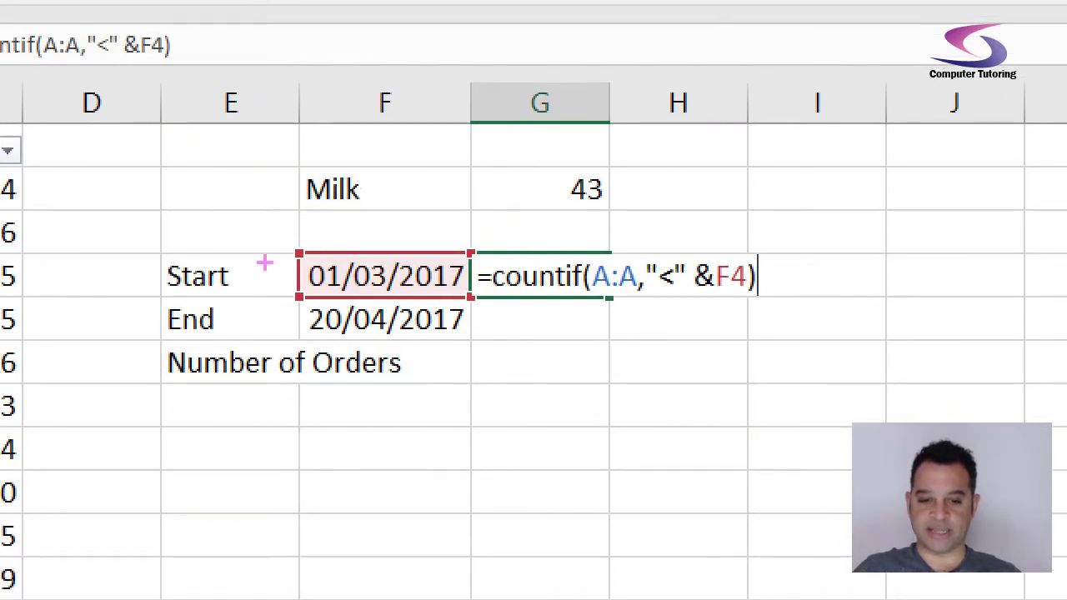
pyautogui.moveTo(574, 240)
pyautogui.mouseDown()
pyautogui.moveTo(705, 312)
pyautogui.moveTo(790, 311)
pyautogui.mouseUp()
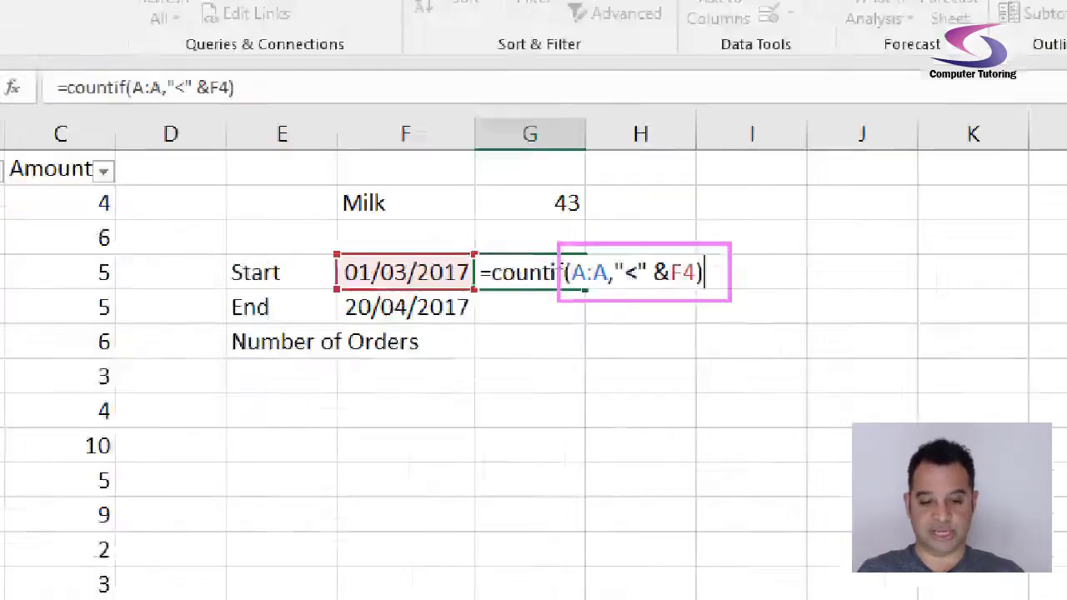
pyautogui.hotkey('ctrl', '1')
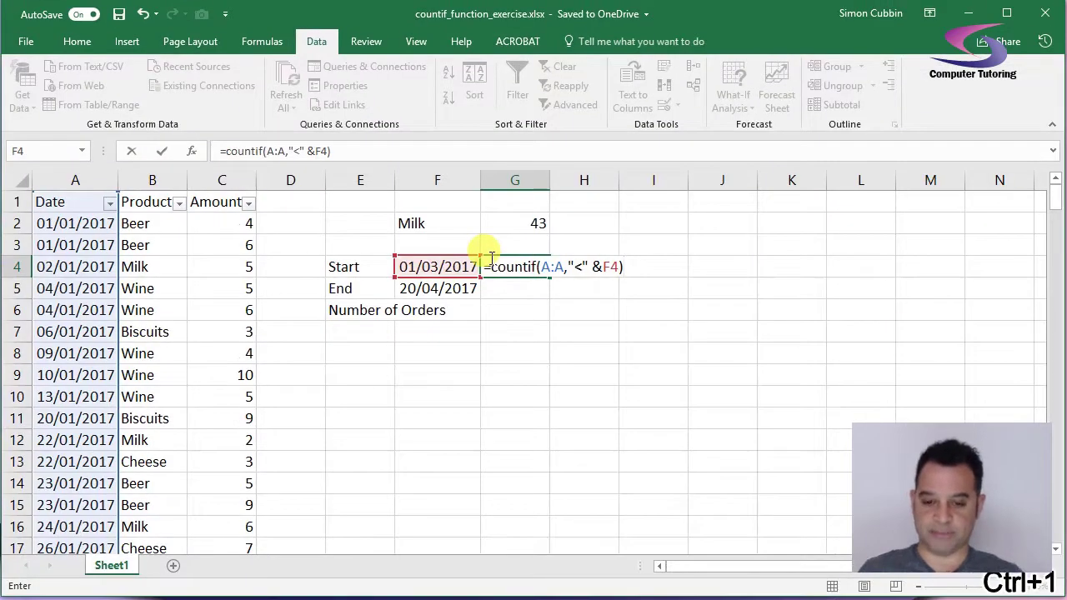
pyautogui.press('Return')
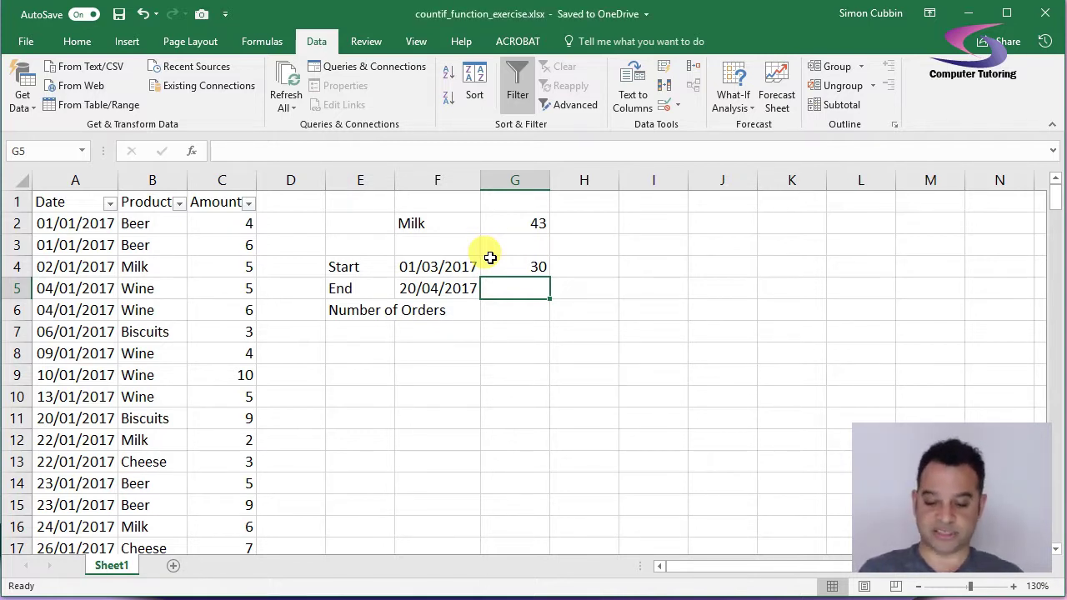
# Enter =countif(A:A,">"&F5) in G5, counting 161 orders after 20/04/2017.
pyautogui.write('=countif')
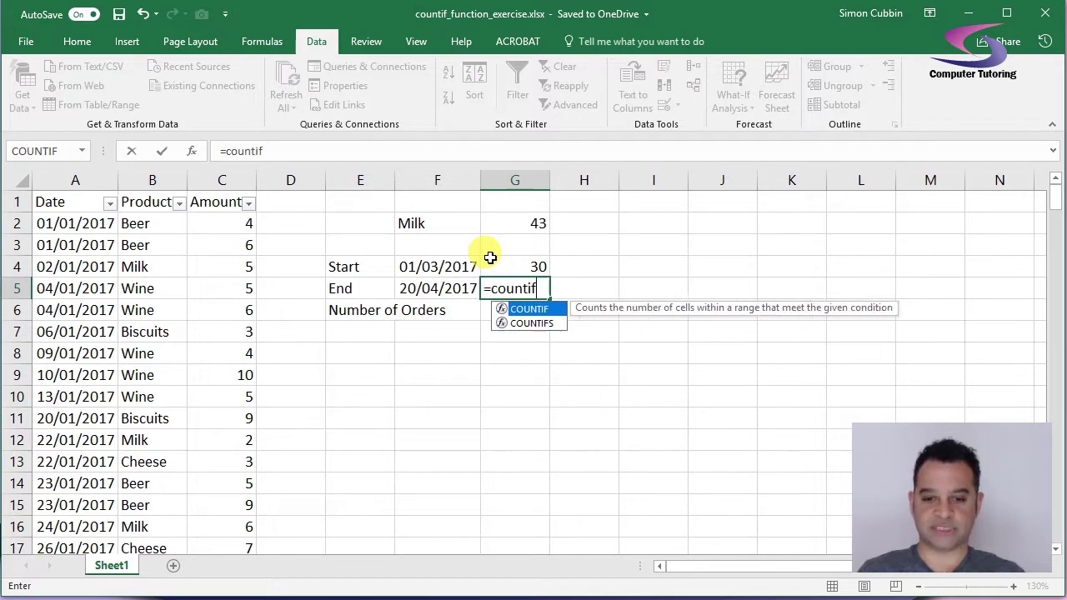
pyautogui.write('(')
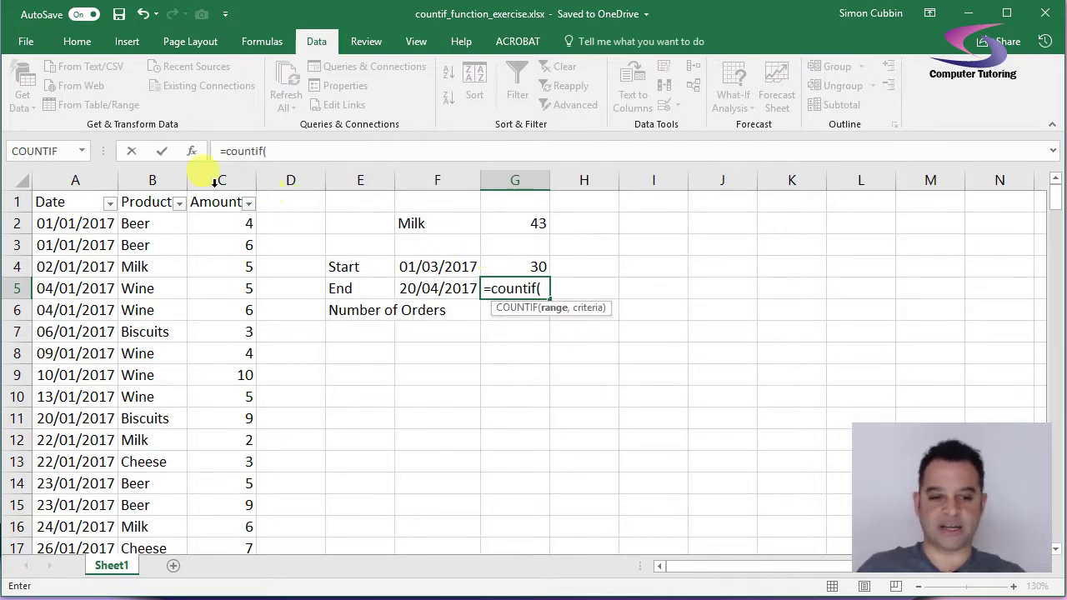
pyautogui.click(73, 180)
pyautogui.write(',')
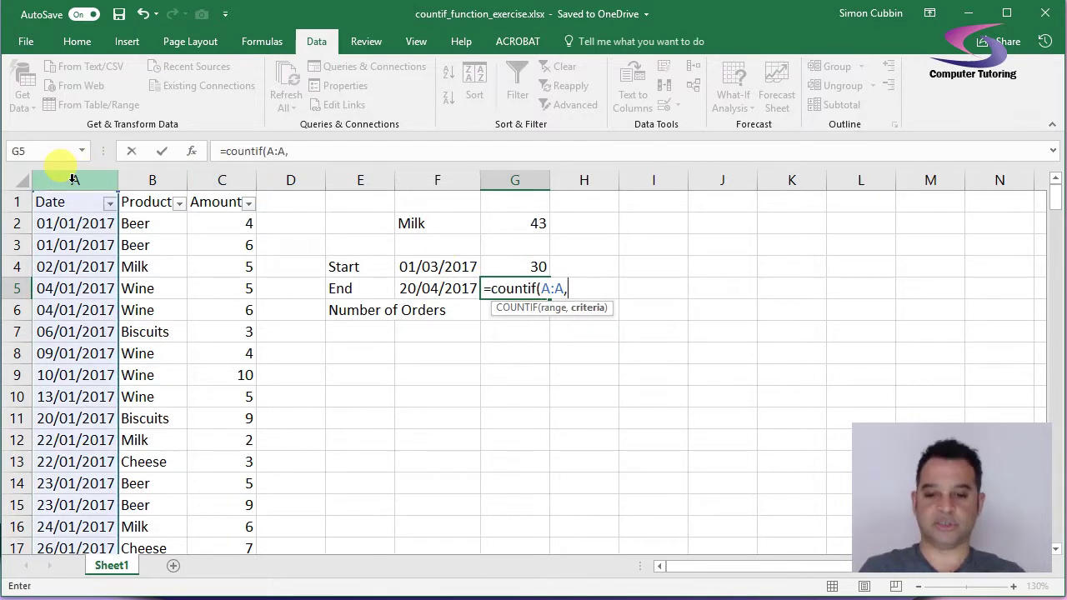
pyautogui.write('">"')
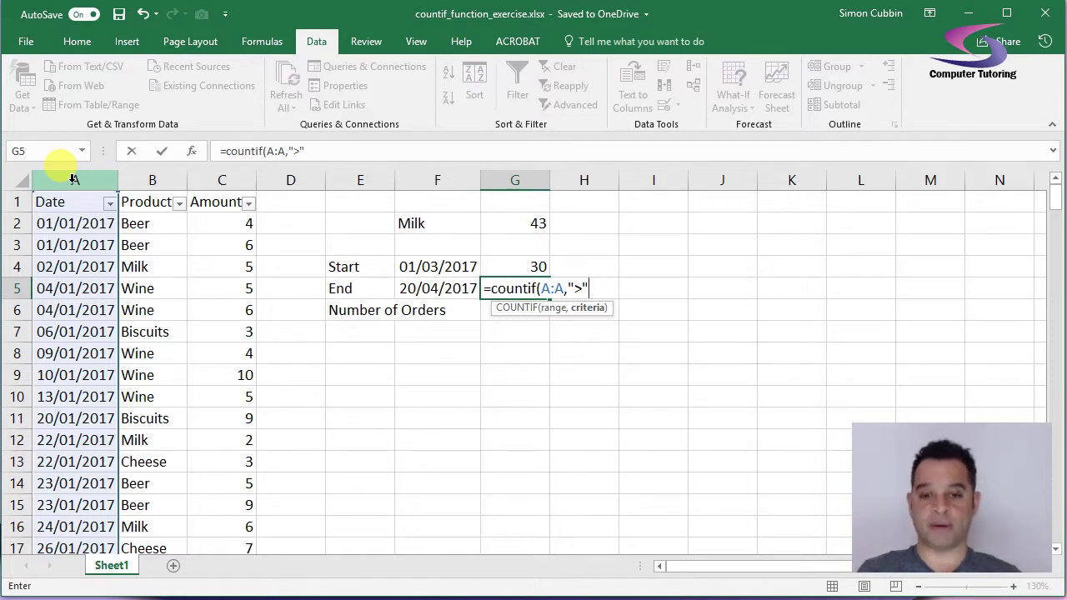
pyautogui.write('&')
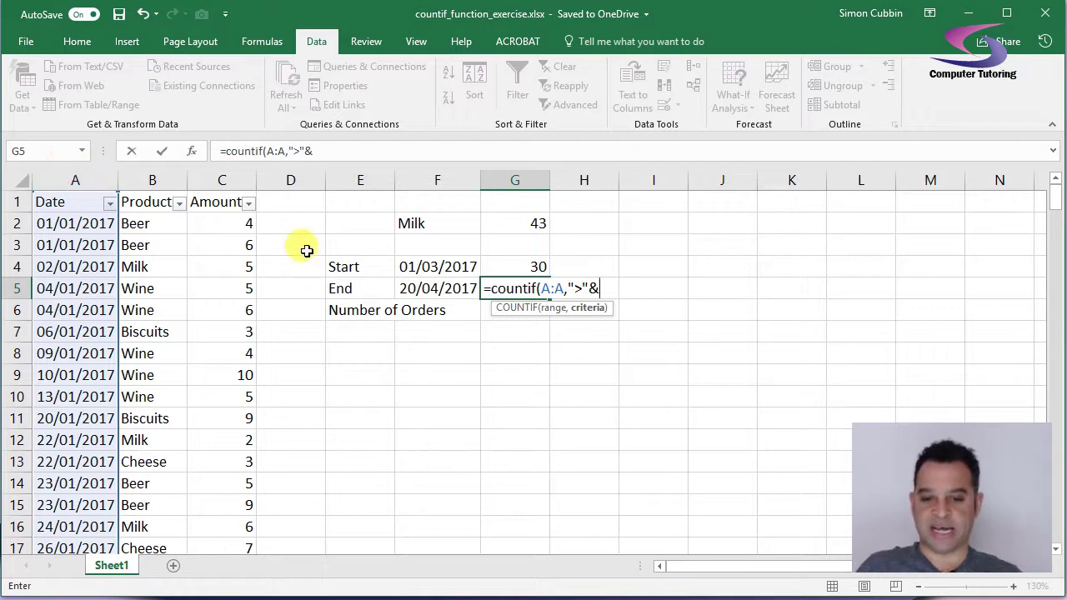
pyautogui.click(412, 292)
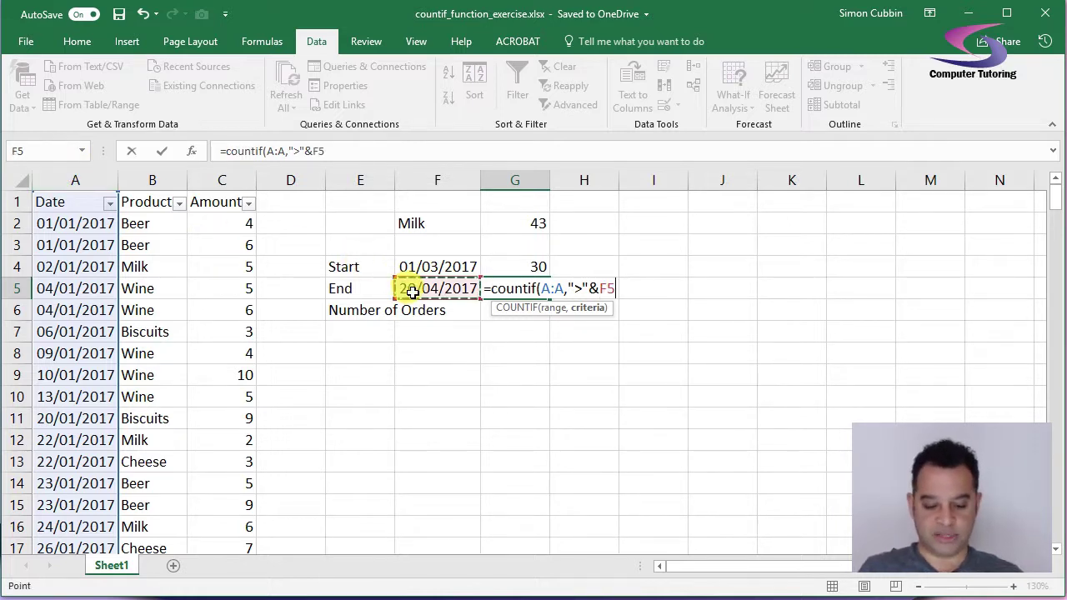
pyautogui.write(')')
pyautogui.press('Return')
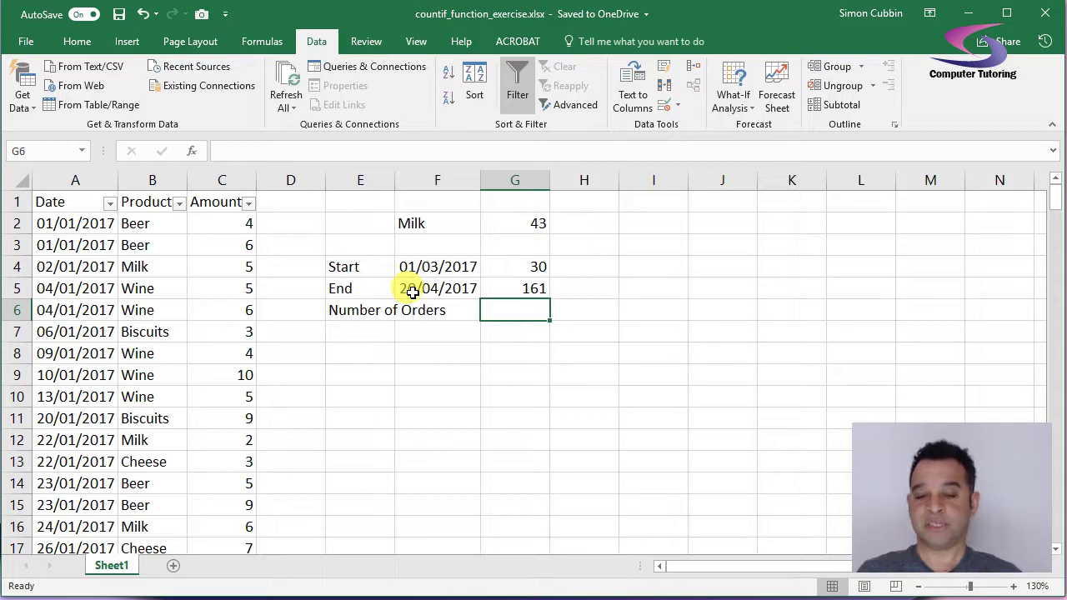
# Enter =COUNT(A:A) in G6 for a total of 215 orders.
pyautogui.write('=count(')
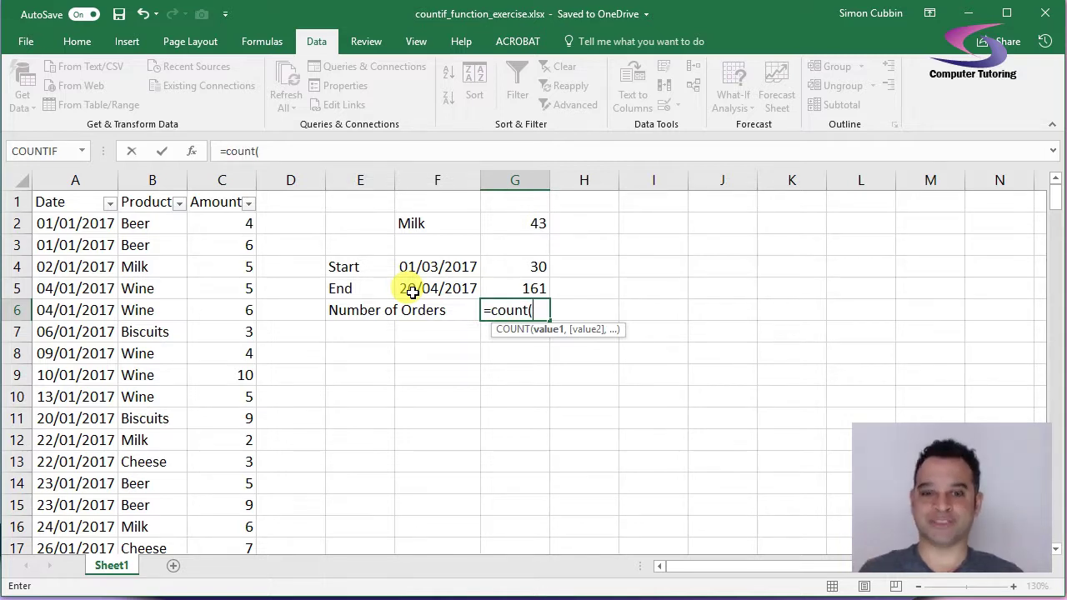
pyautogui.click(83, 179)
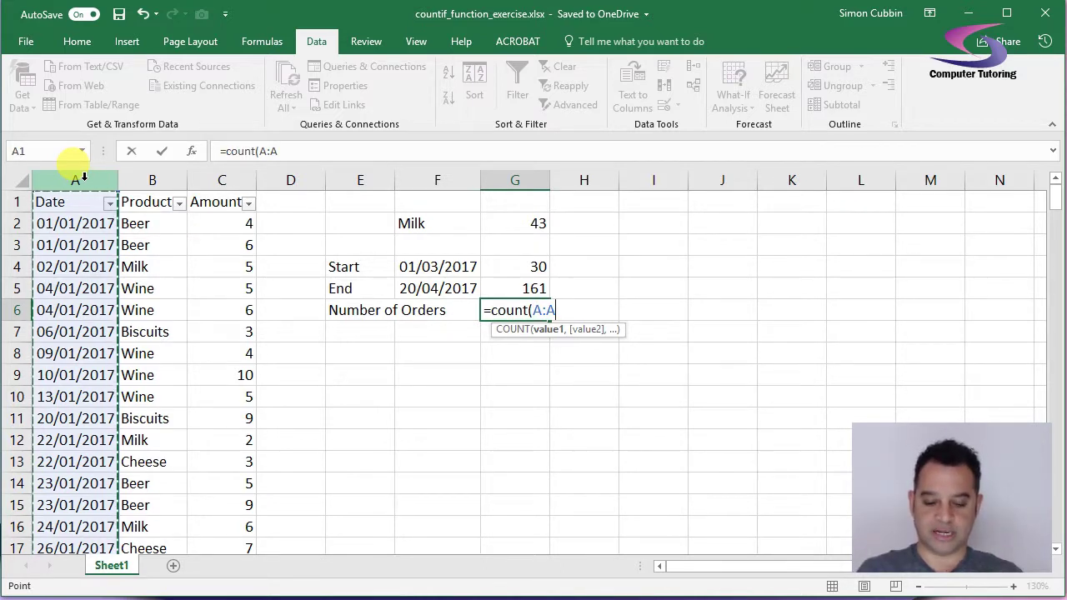
pyautogui.write(')')
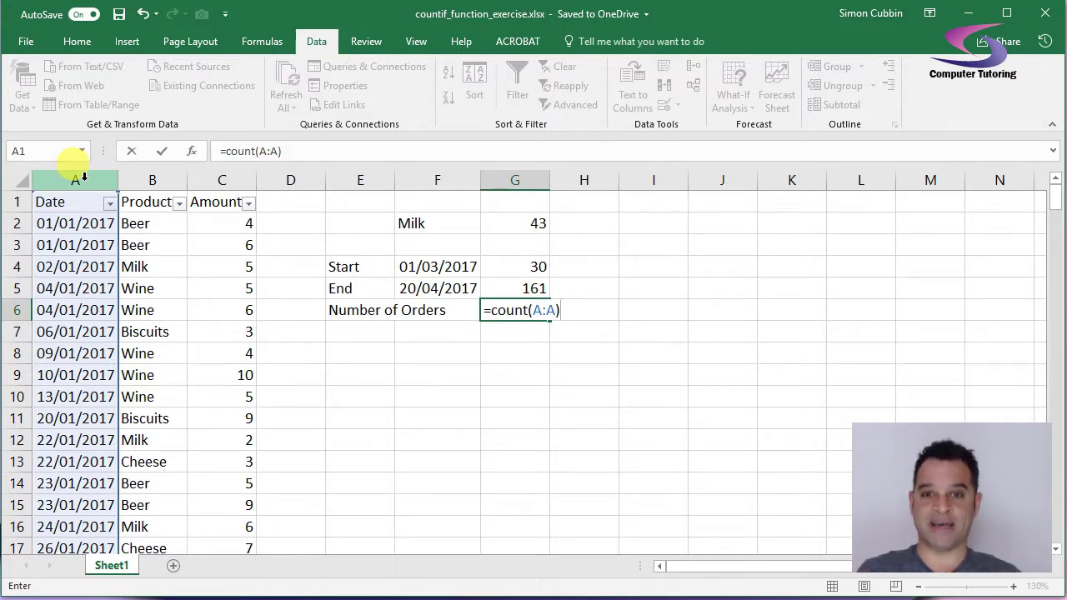
pyautogui.press('Return')
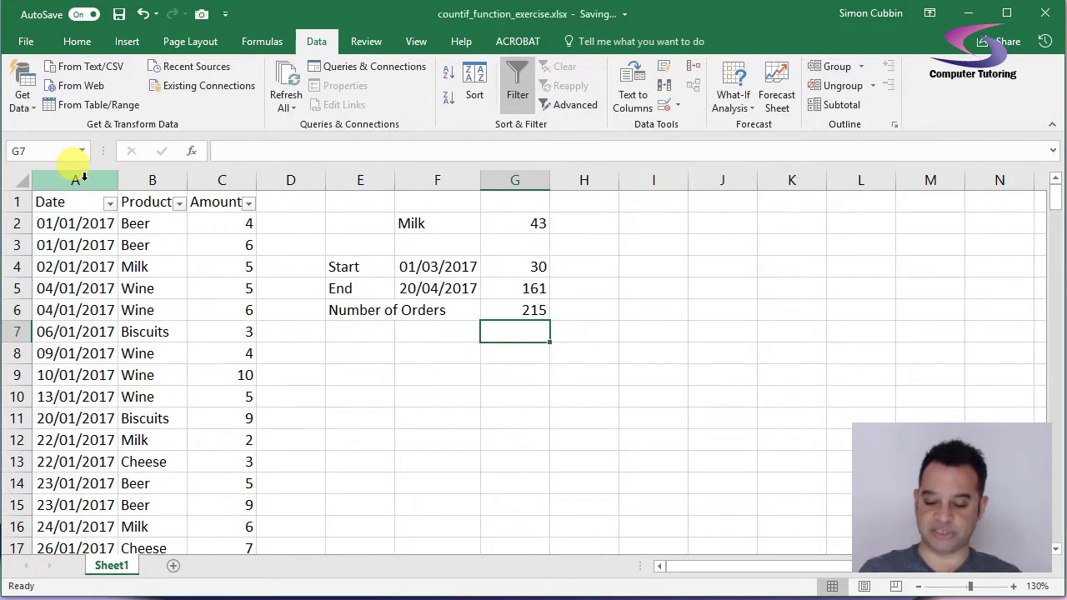
pyautogui.press('Up')
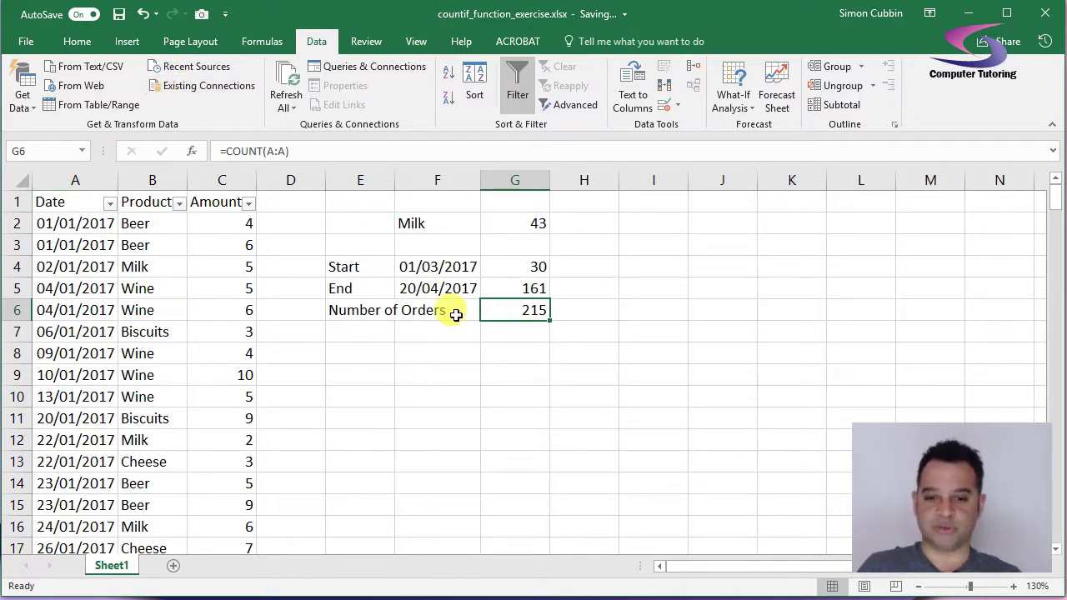
# Change G6 to =COUNT(A:A)-(G4+G5), leaving 24 orders between Start and End.
pyautogui.doubleClick(509, 306)
pyautogui.click(581, 310)
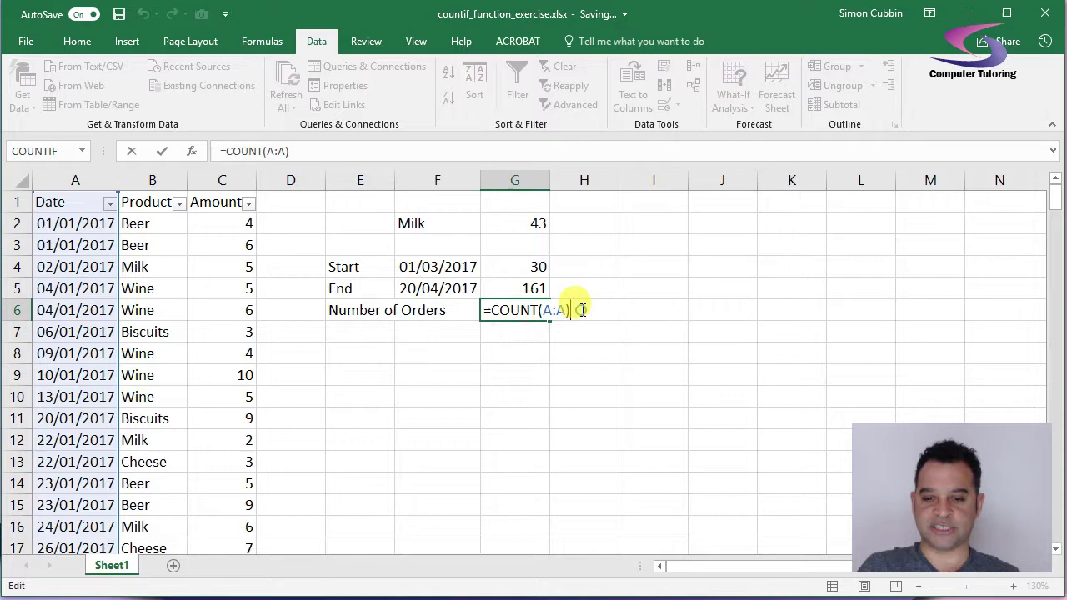
pyautogui.write('-')
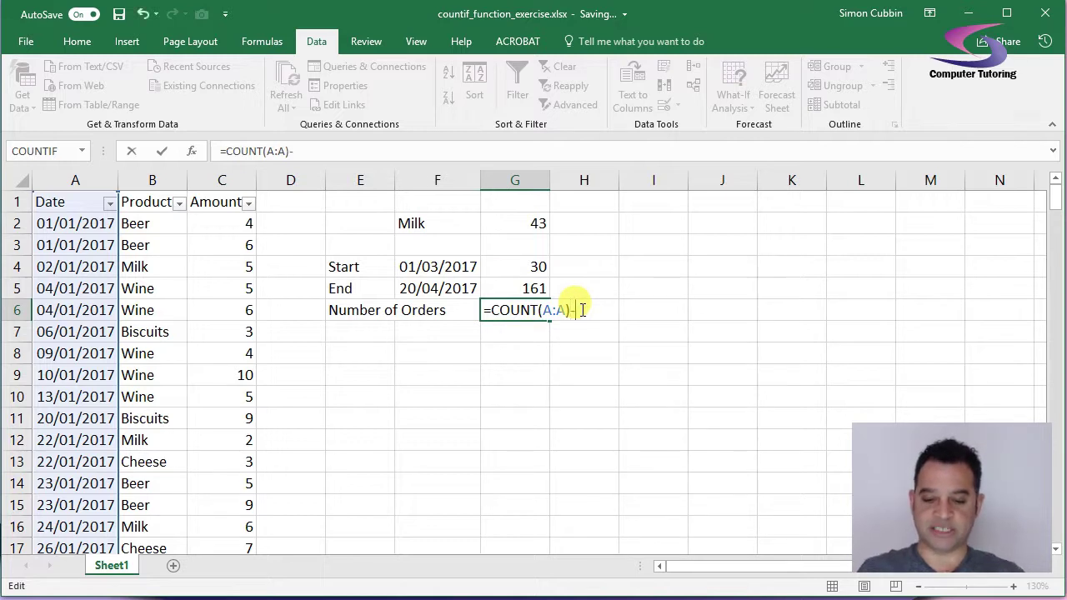
pyautogui.write('(')
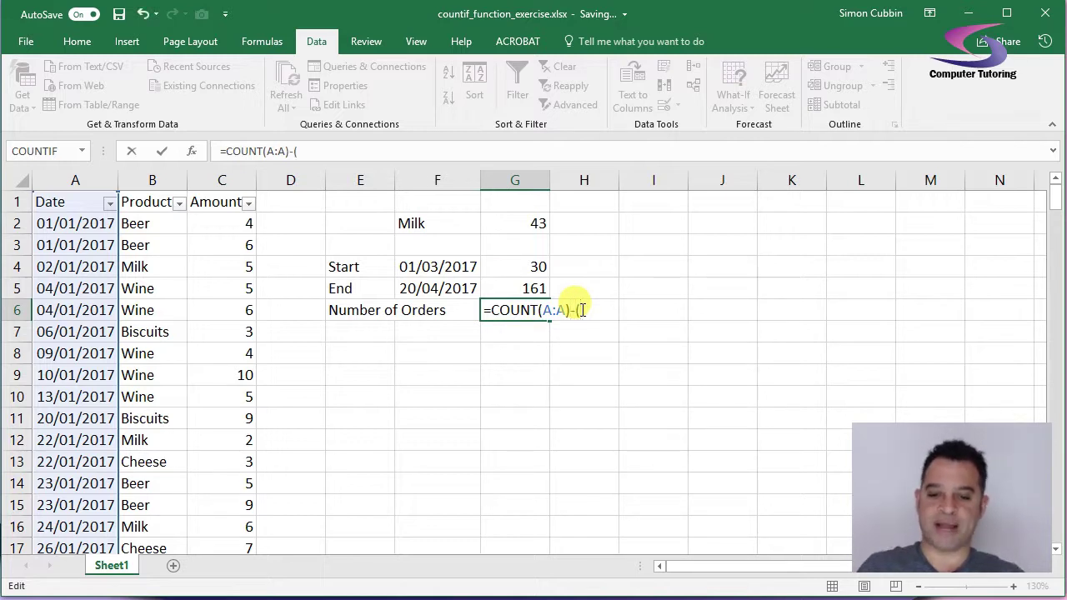
pyautogui.click(517, 266)
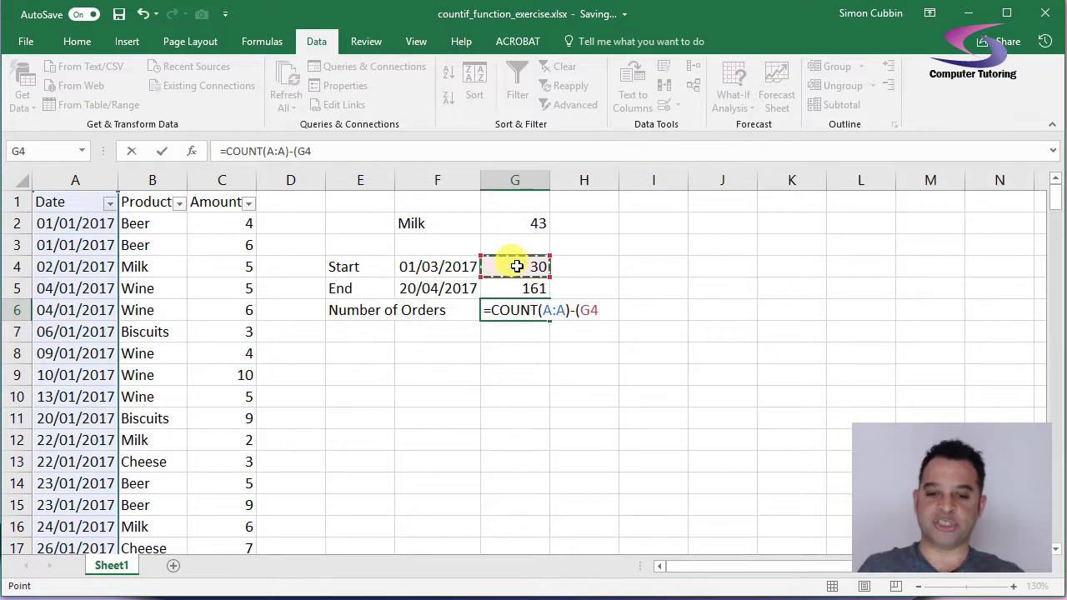
pyautogui.write('+')
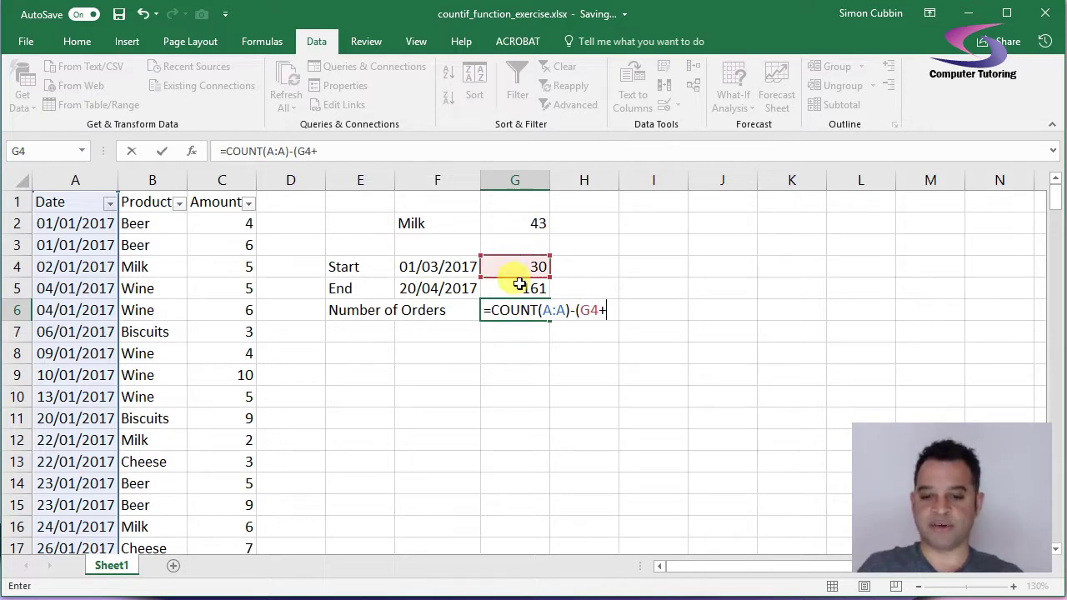
pyautogui.click(519, 286)
pyautogui.write(')')
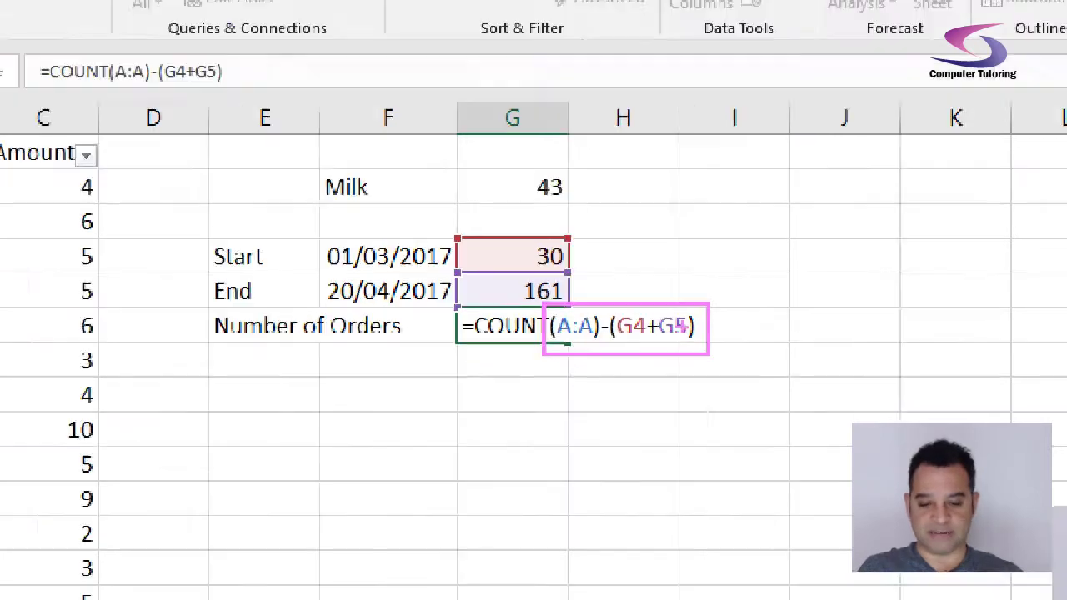
pyautogui.hotkey('ctrl', '1')
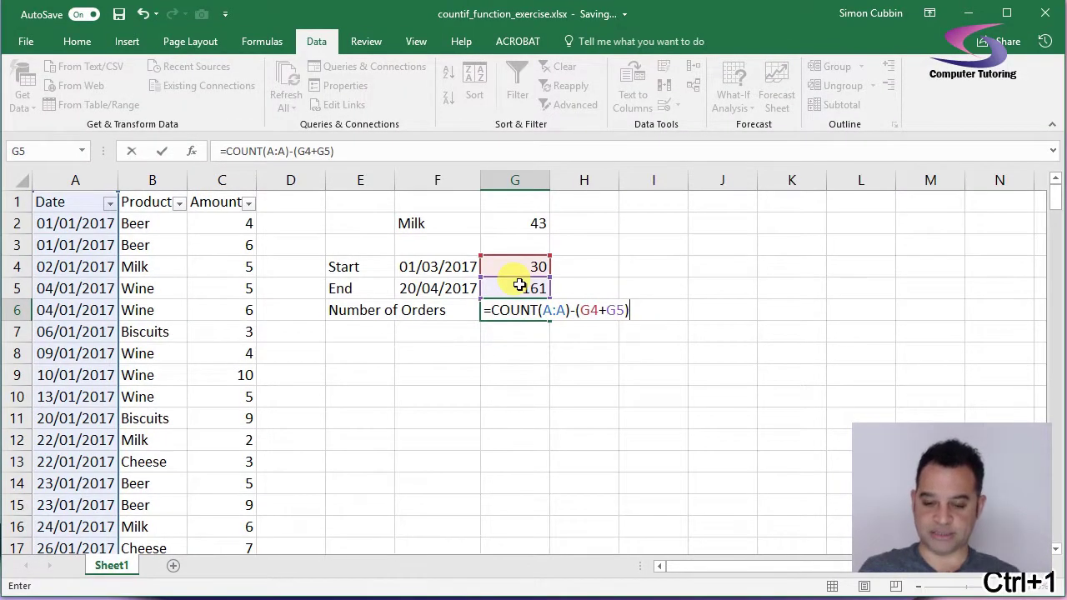
pyautogui.press('Return')
pyautogui.click(504, 306)
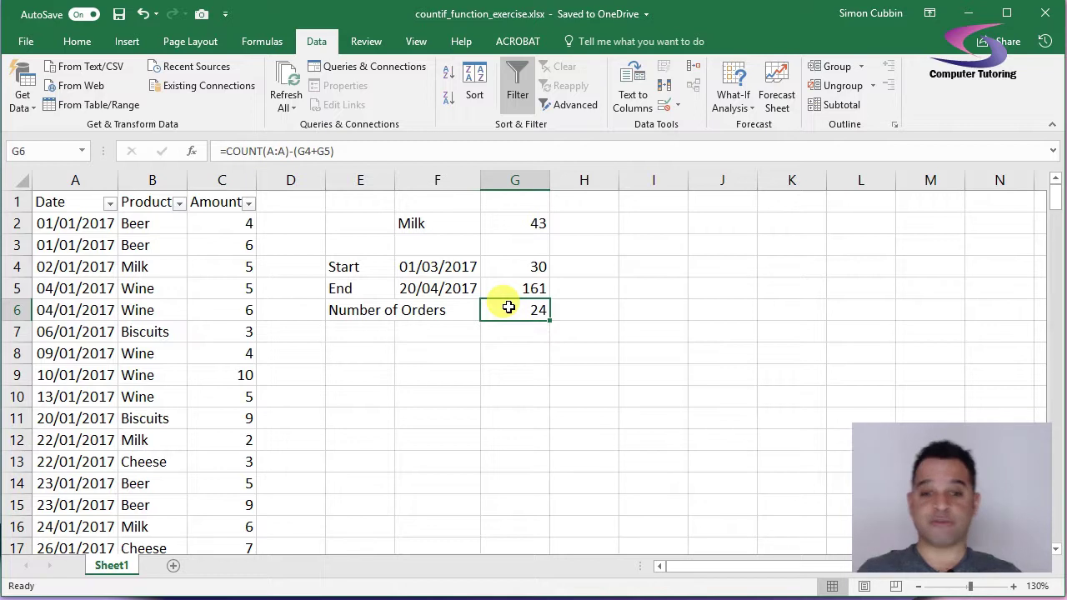
# Set the End date in F5 to 30/04/2017 and check G4–G6 (G5 155, G6 30).
pyautogui.click(431, 289)
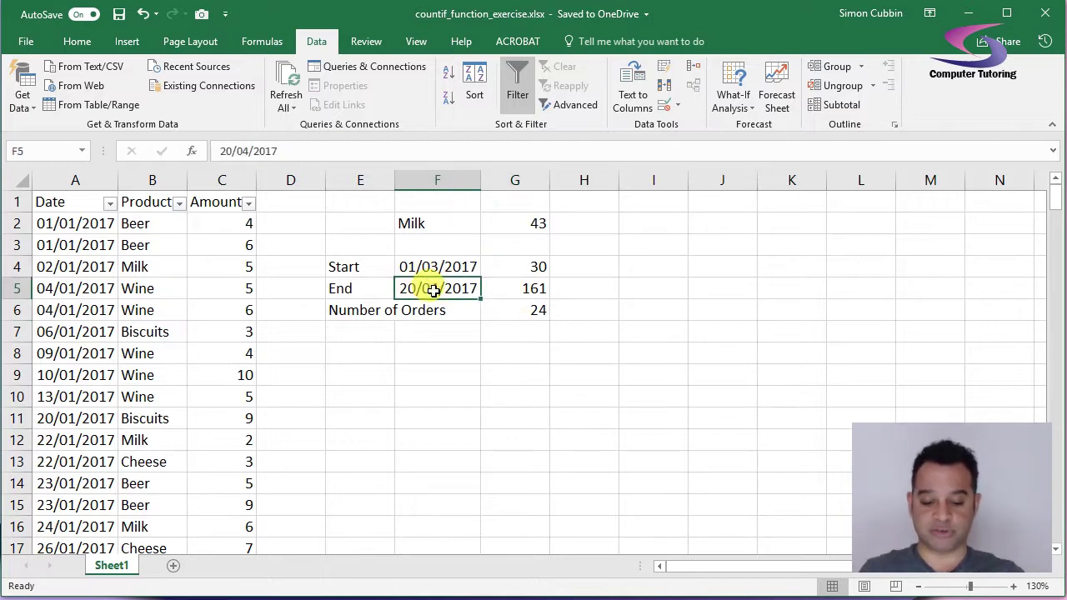
pyautogui.write('30/04/2')
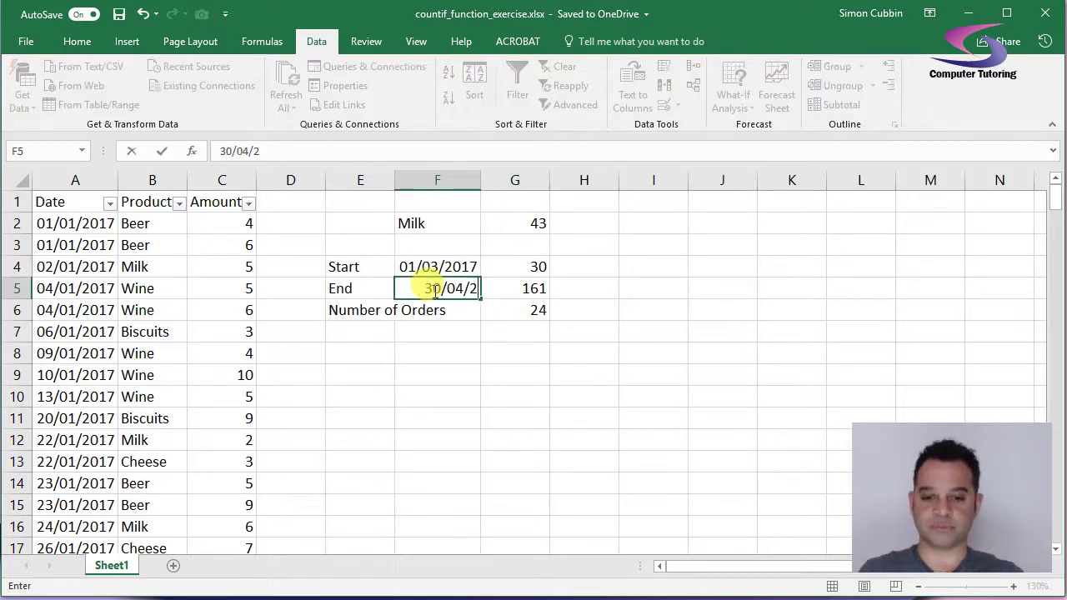
pyautogui.write('017')
pyautogui.press('Return')
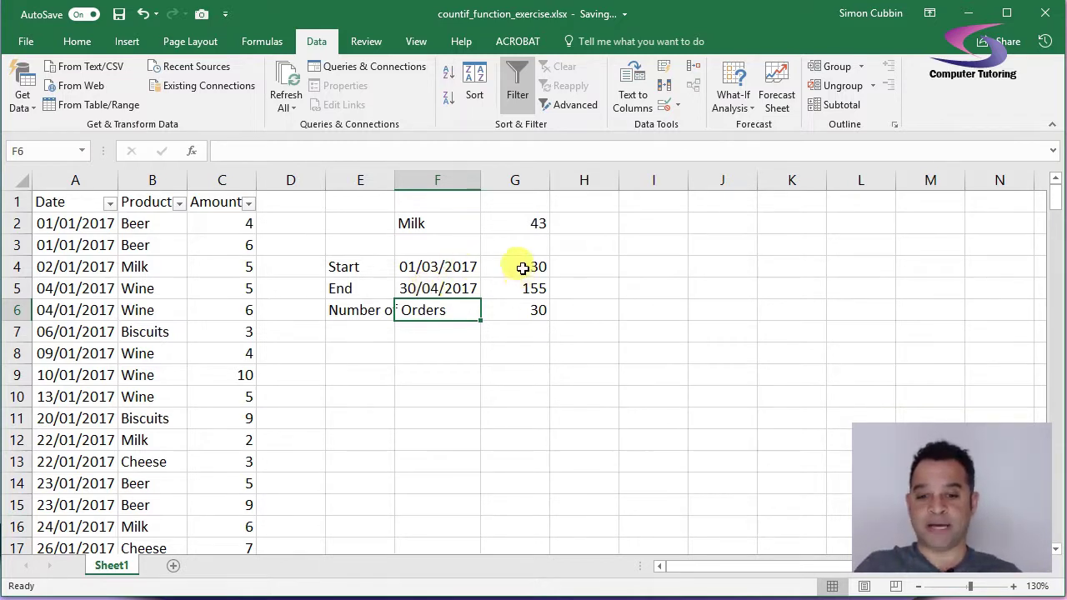
pyautogui.click(522, 266)
pyautogui.click(508, 288)
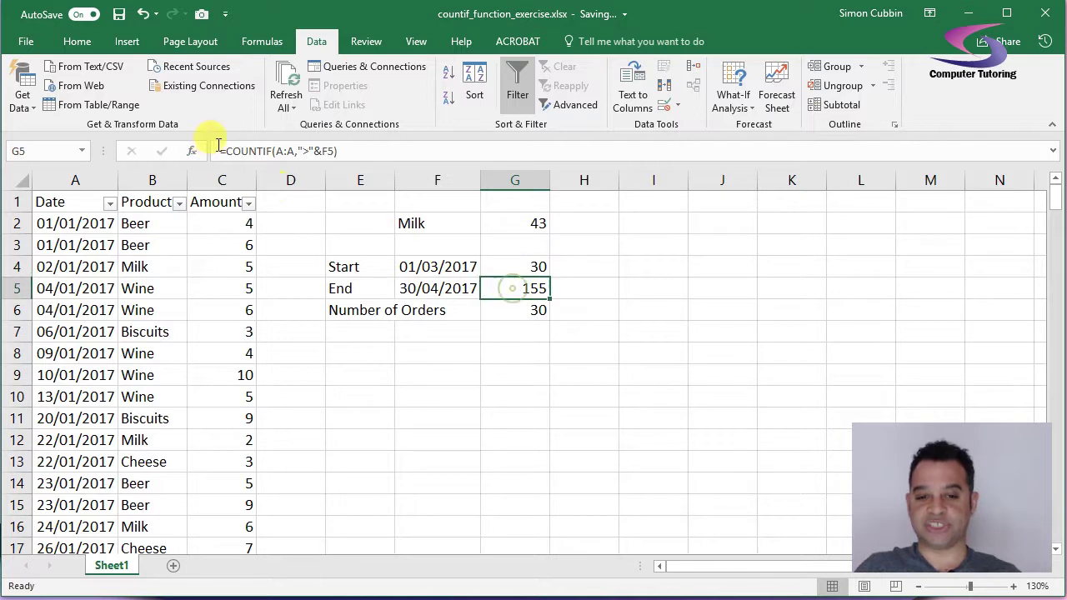
pyautogui.click(503, 311)
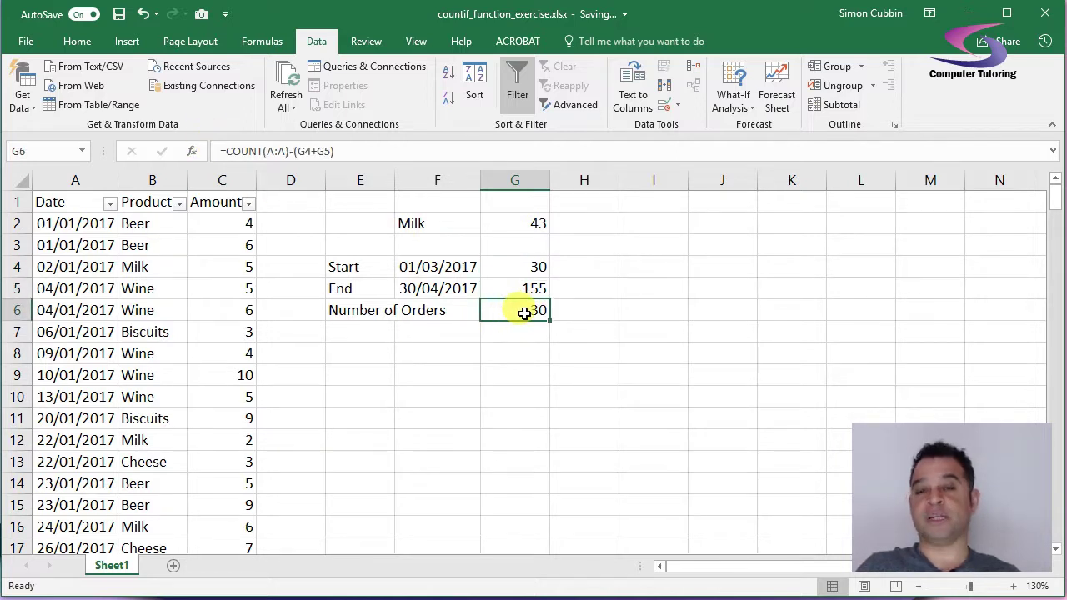